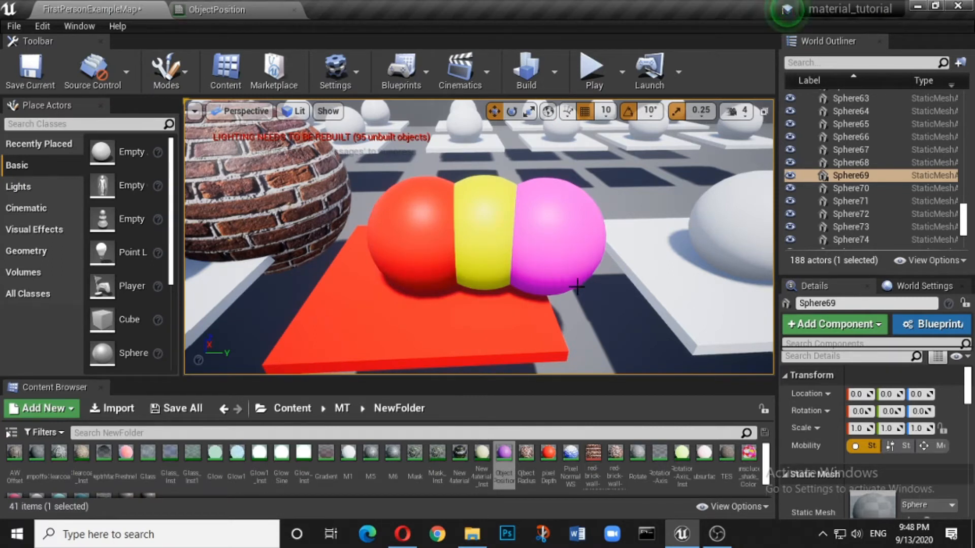
pyautogui.scroll(-5, 573, 294)
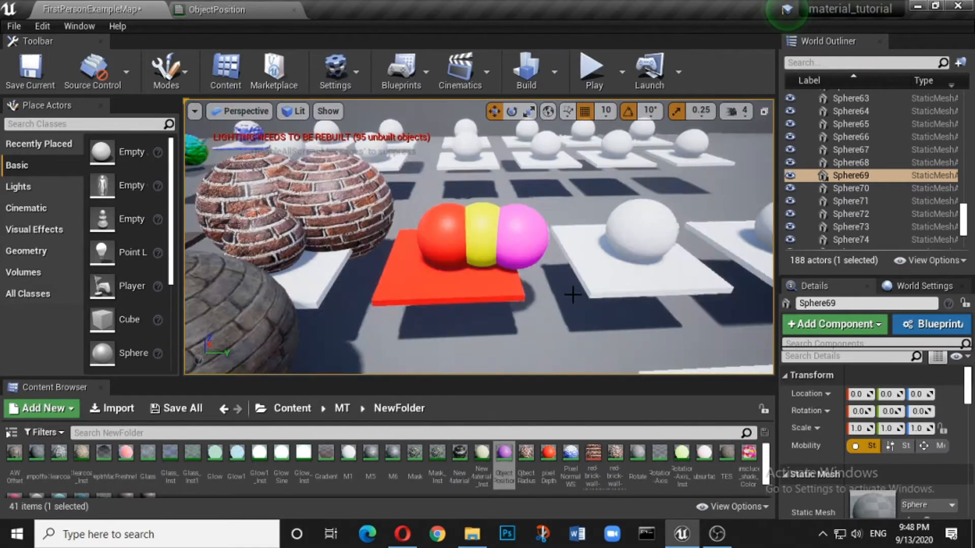
pyautogui.scroll(3, 573, 295)
pyautogui.scroll(2, 573, 295)
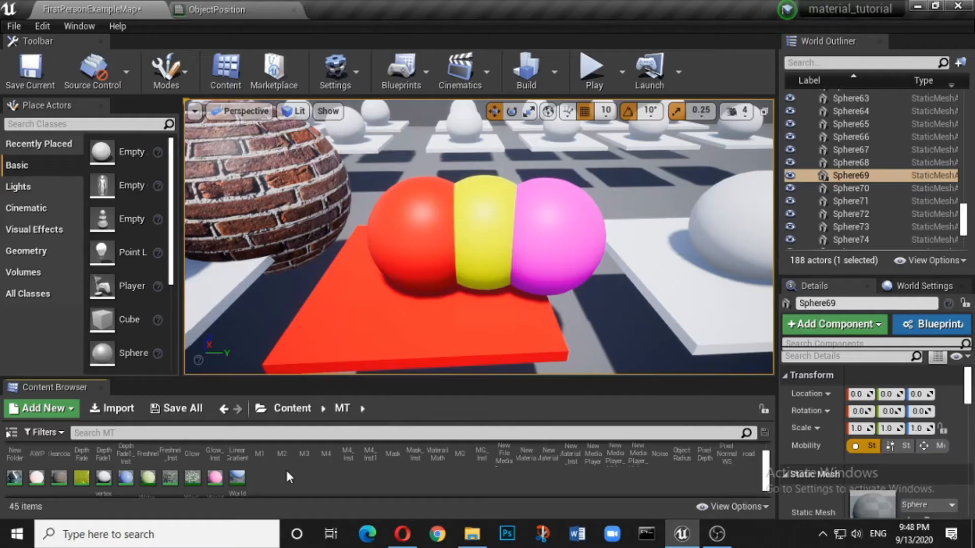
# Create a new material named ObjectPosition in the MT folder and open it for editing
pyautogui.rightClick(288, 477)
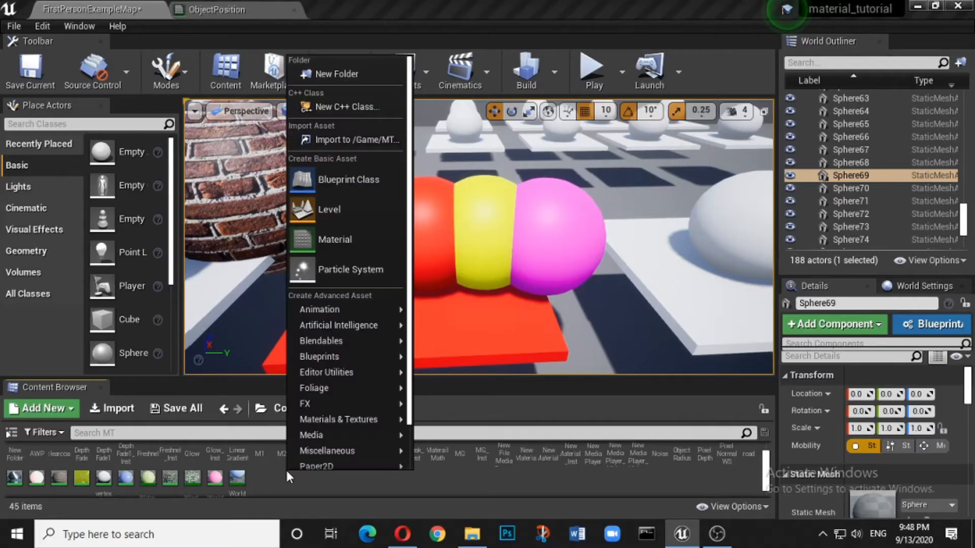
pyautogui.click(352, 241)
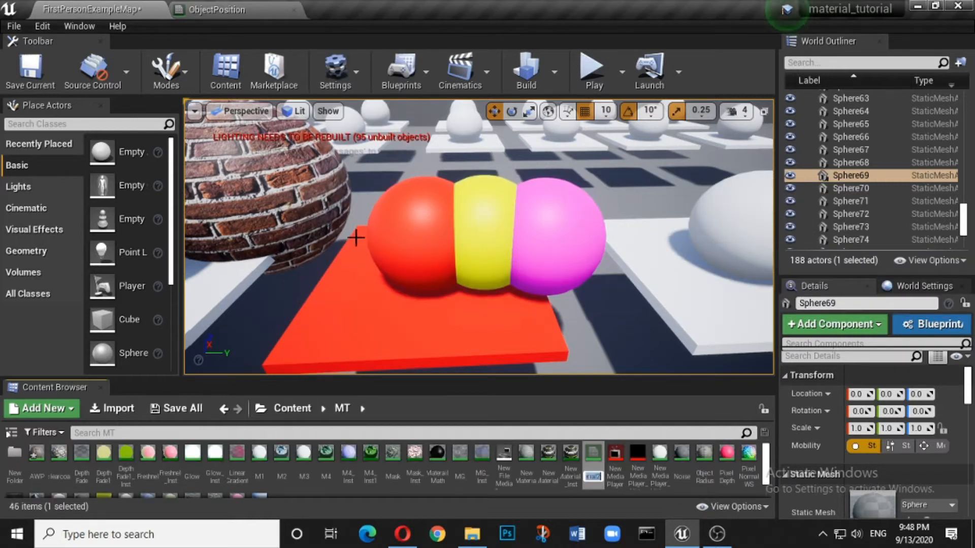
pyautogui.write('Obje')
pyautogui.write('ctPosi')
pyautogui.write('on')
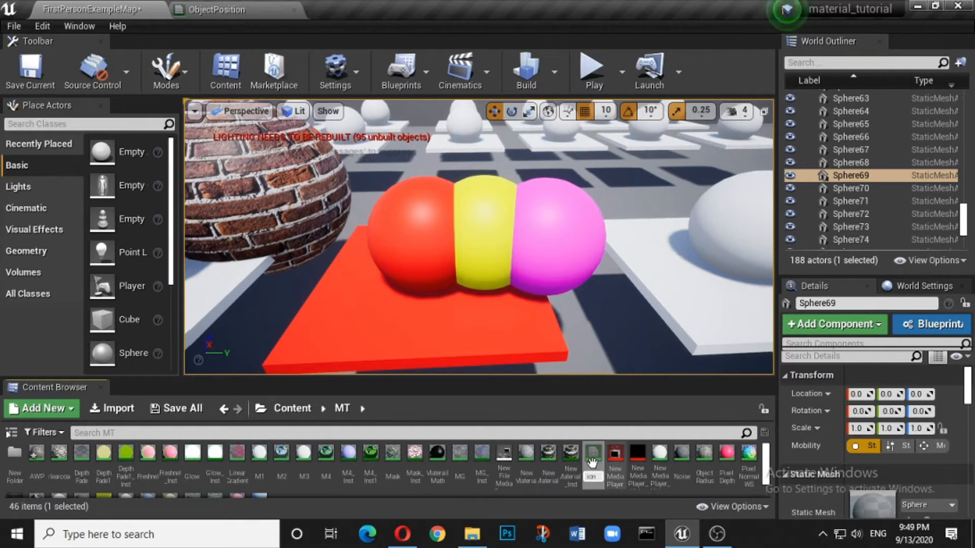
pyautogui.press('Return')
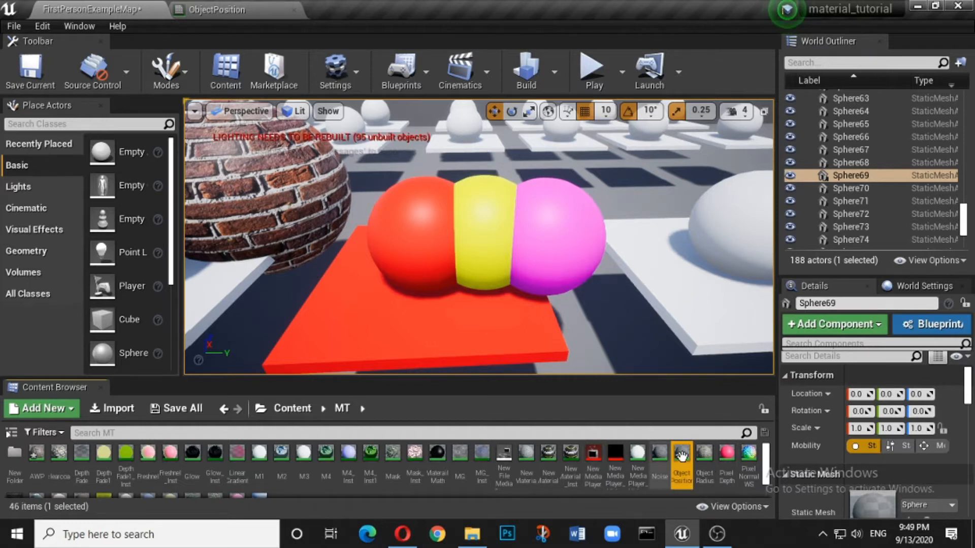
pyautogui.doubleClick(685, 463)
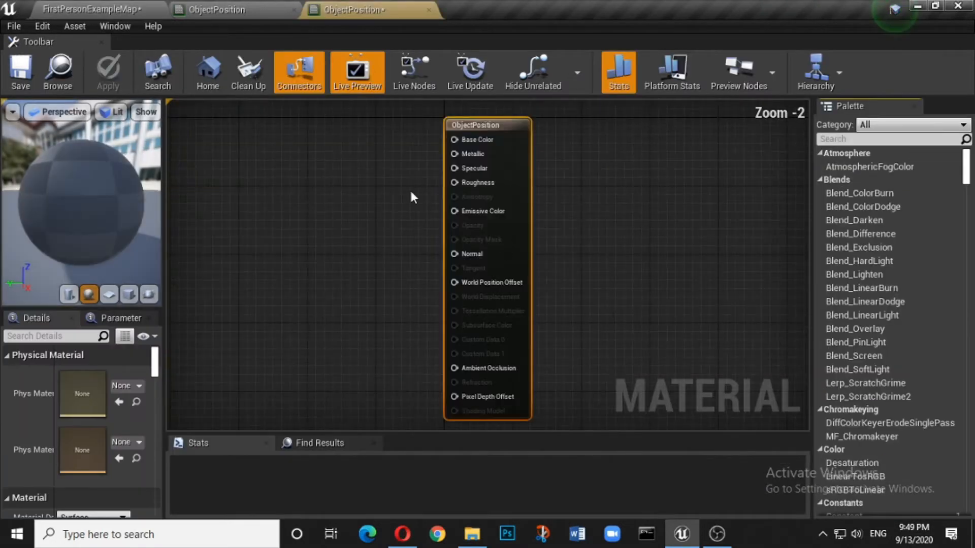
# Add an ObjectPositionWS node to the material graph and connect its output to Base Color
pyautogui.moveTo(272, 200); pyautogui.dragTo(311, 200, button='right')
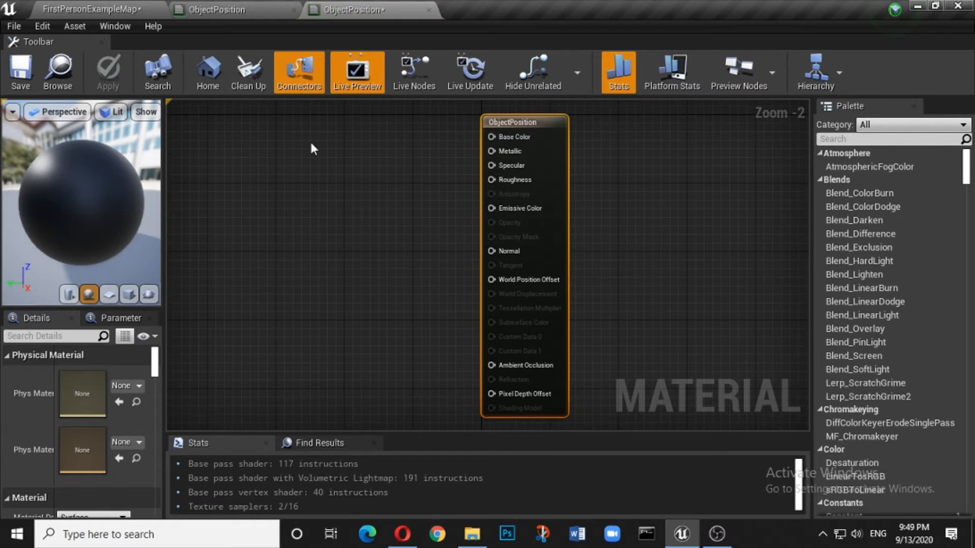
pyautogui.rightClick(311, 145)
pyautogui.write('o')
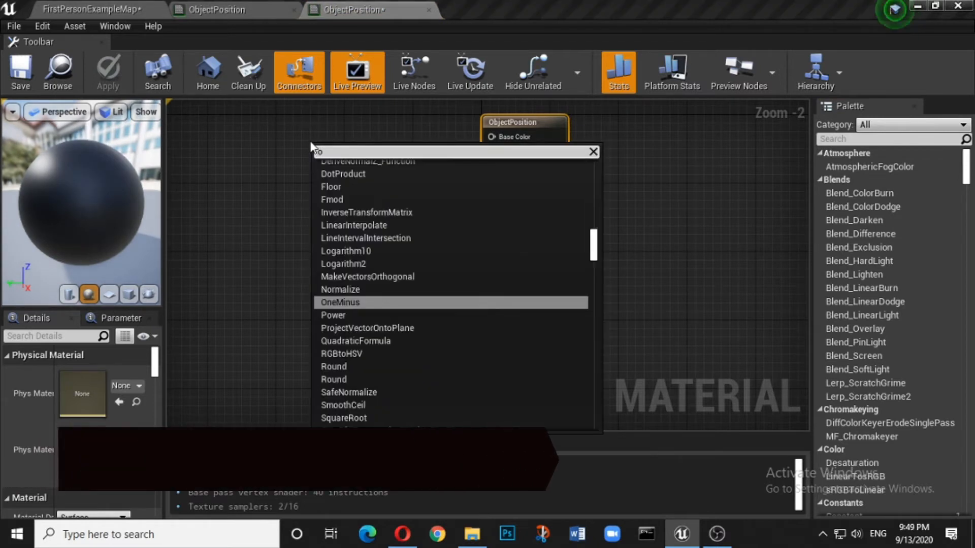
pyautogui.write('bject')
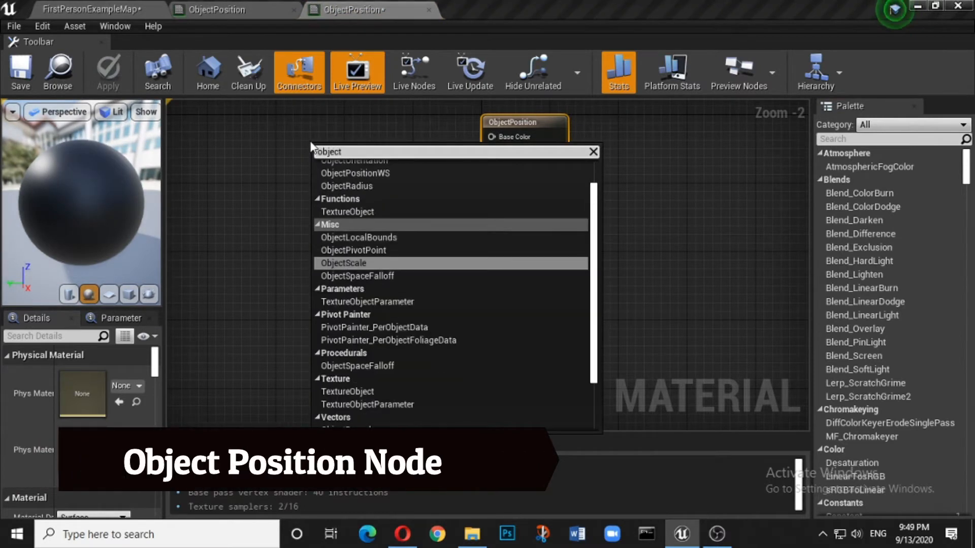
pyautogui.write('position')
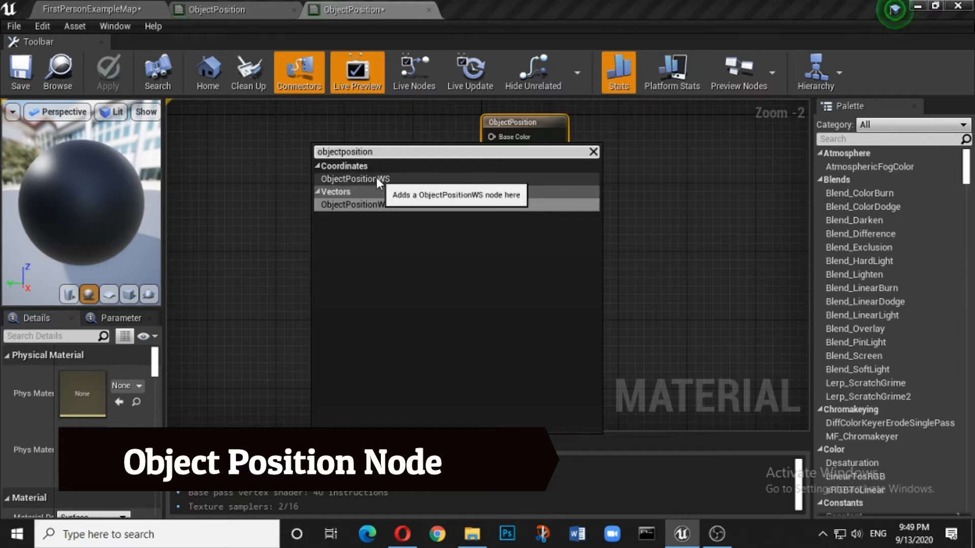
pyautogui.click(376, 179)
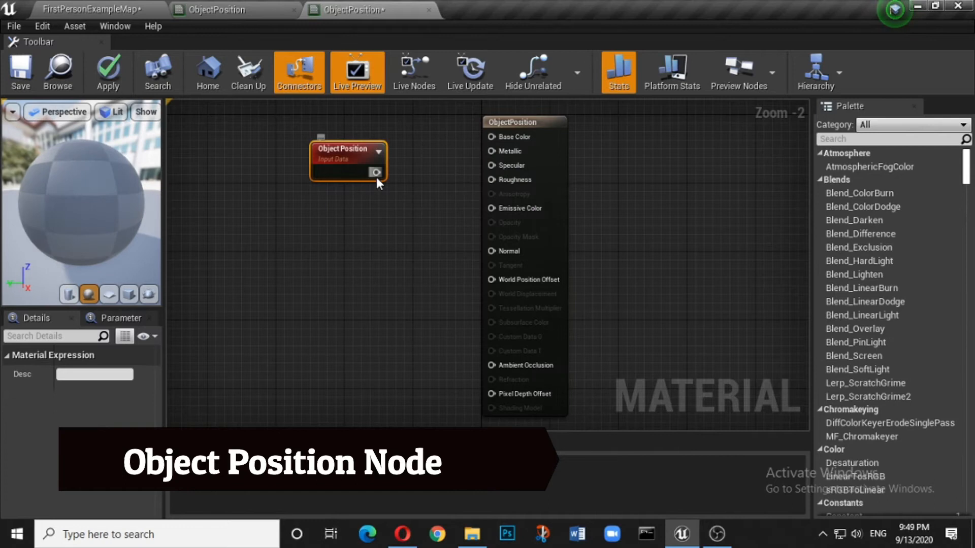
pyautogui.moveTo(531, 118); pyautogui.dragTo(541, 135)
pyautogui.moveTo(344, 158); pyautogui.dragTo(505, 153)
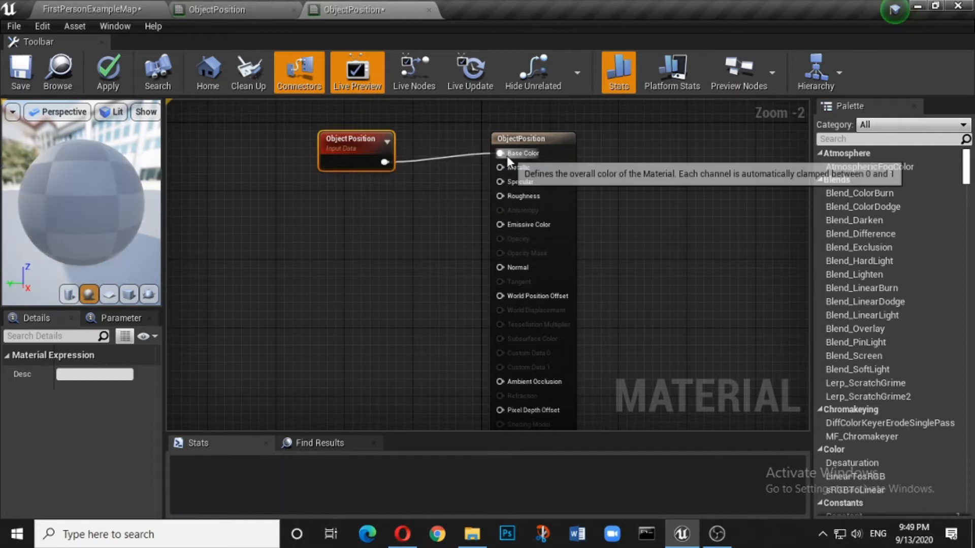
# Save the ObjectPosition material and apply it to the white sphere in front of the red, yellow and pink spheres in the level
pyautogui.click(117, 9)
pyautogui.scroll(-8, 417, 233)
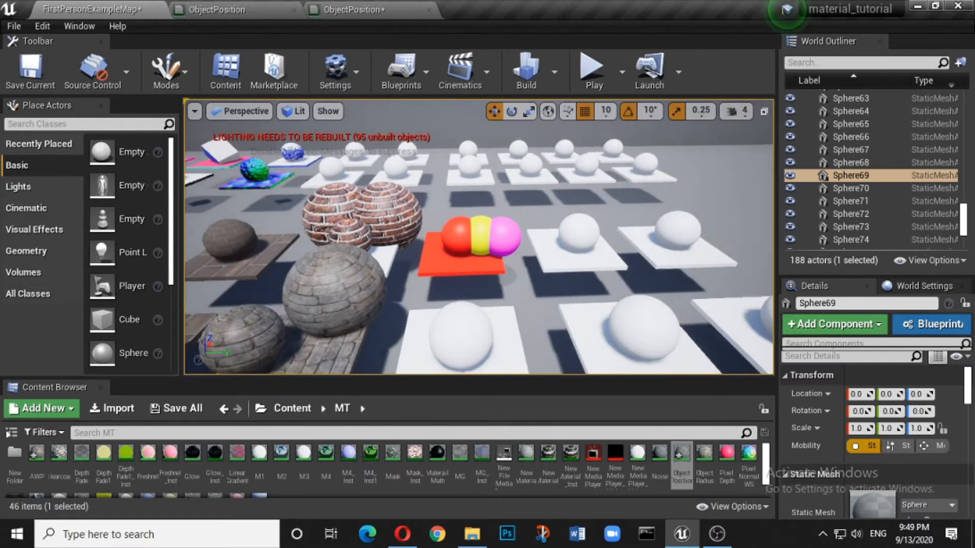
pyautogui.press('s')
pyautogui.moveTo(462, 274); pyautogui.dragTo(457, 233, button='right')
pyautogui.press('w')
pyautogui.click(374, 10)
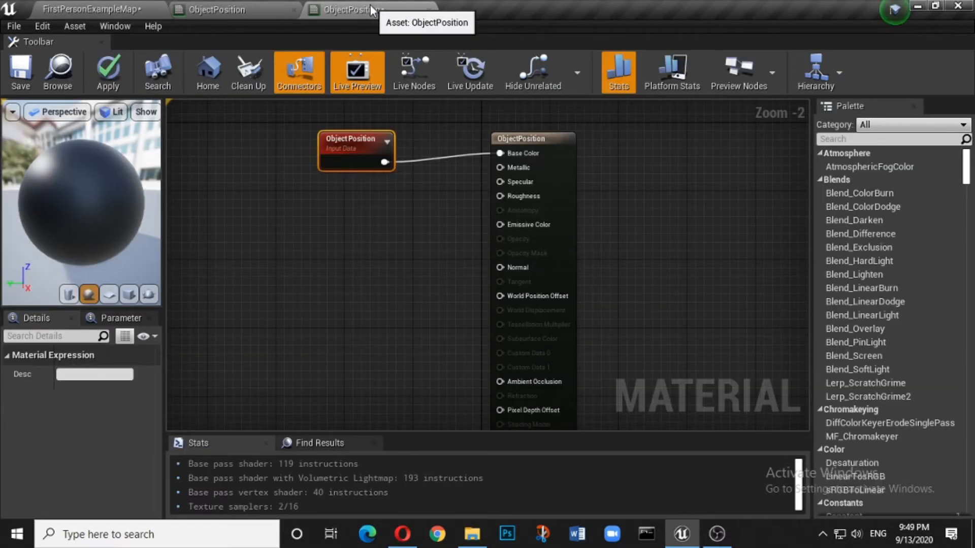
pyautogui.click(21, 70)
pyautogui.click(96, 14)
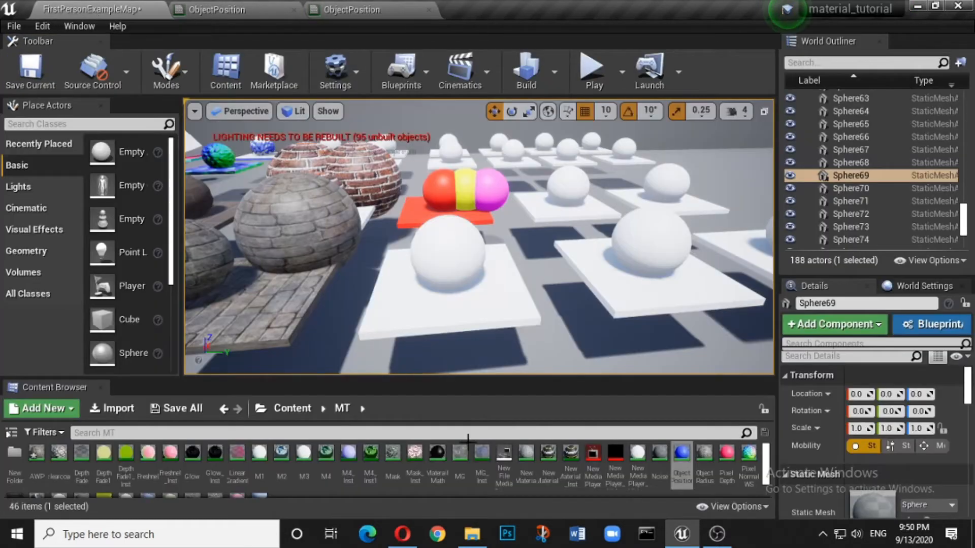
pyautogui.moveTo(678, 455); pyautogui.dragTo(437, 249)
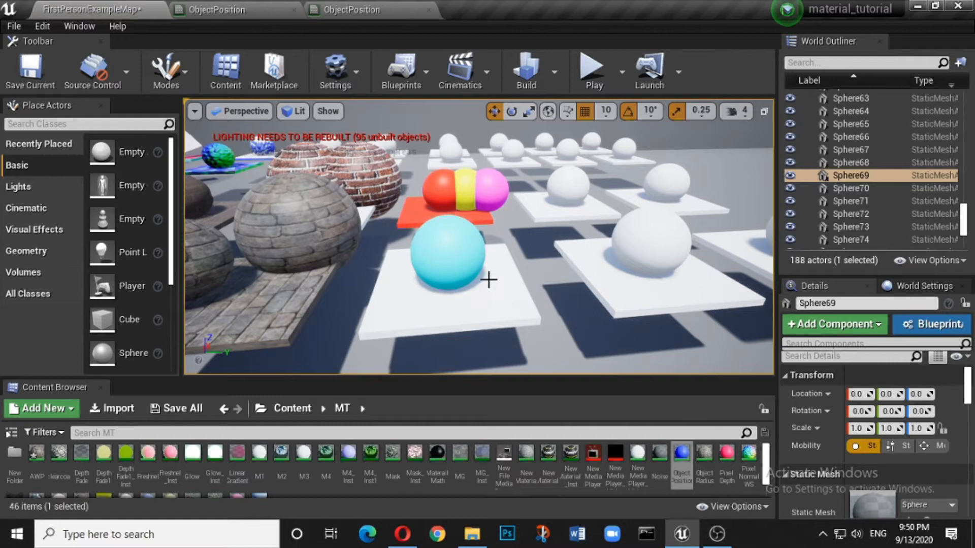
# Set the location of the cyan sphere in the level to X 0, Y 0, Z 0
pyautogui.click(386, 5)
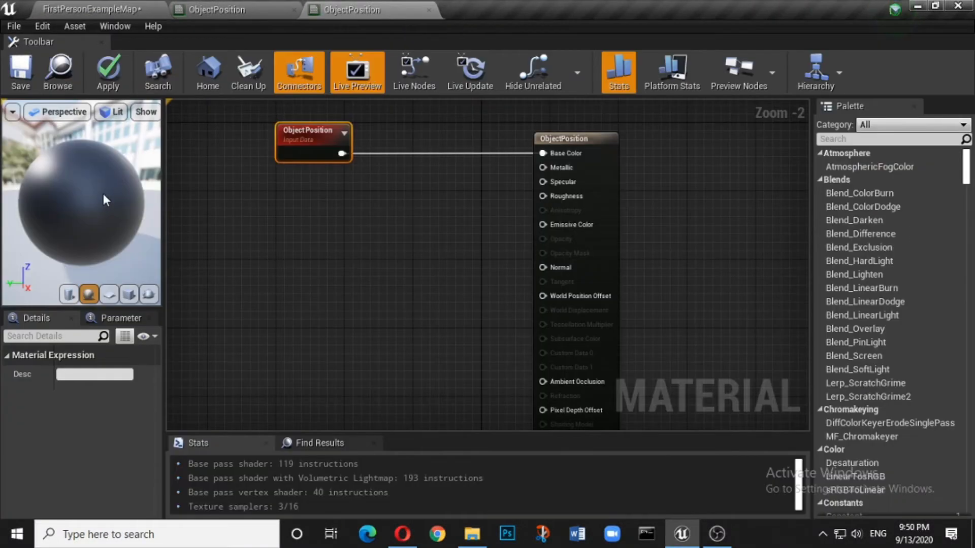
pyautogui.click(105, 7)
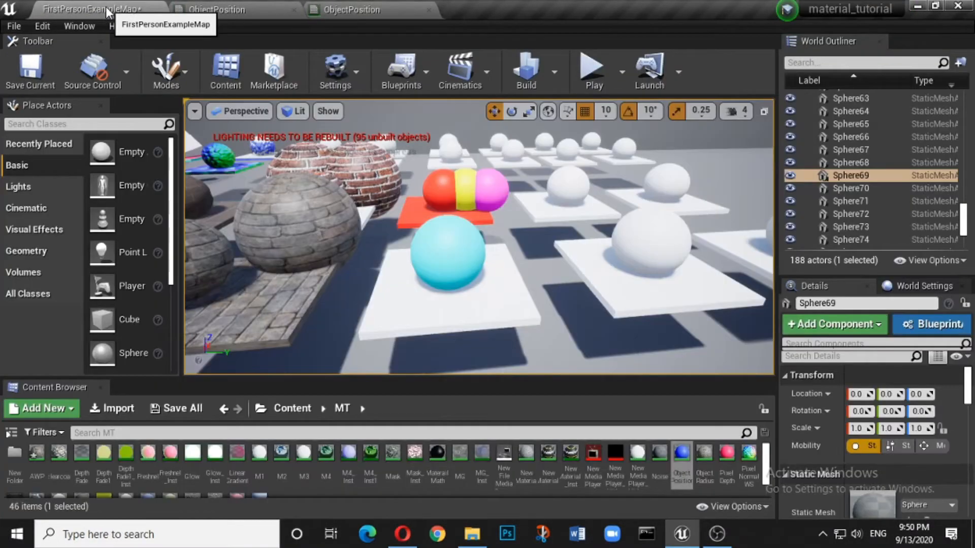
pyautogui.click(450, 251)
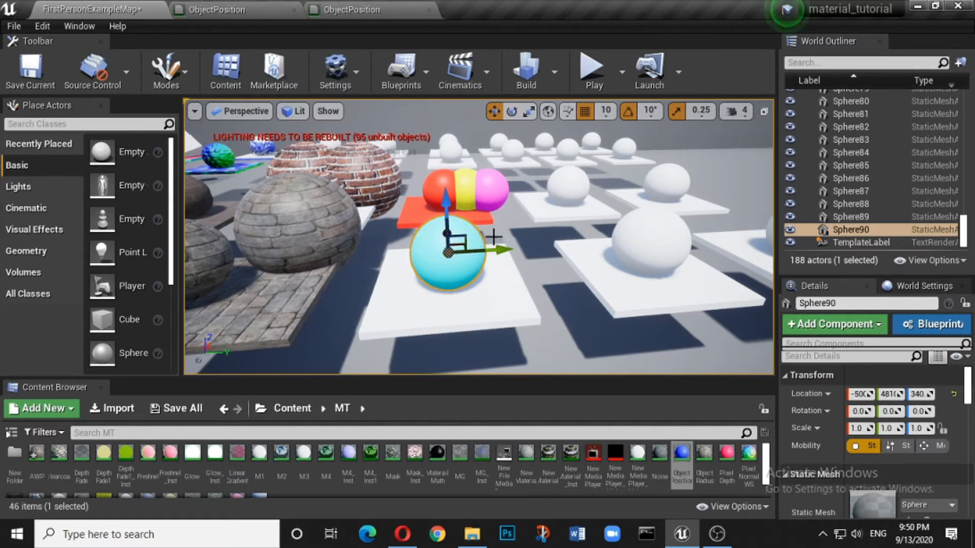
pyautogui.click(859, 394)
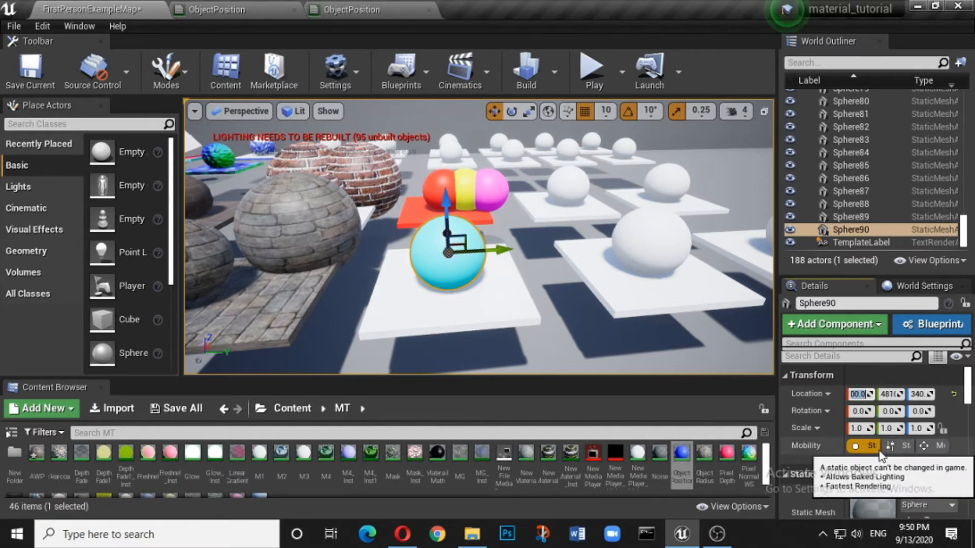
pyautogui.write('0')
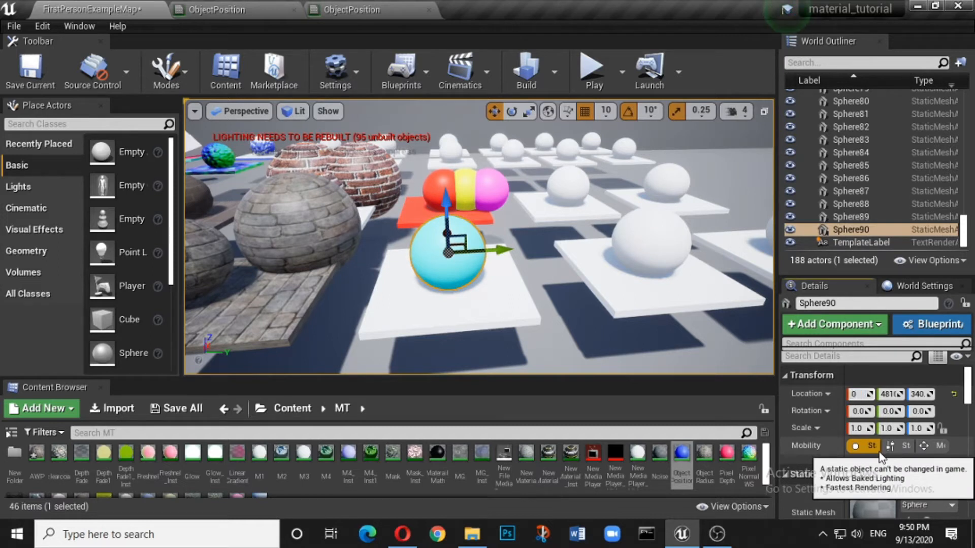
pyautogui.click(890, 394)
pyautogui.write('10')
pyautogui.press('Return')
pyautogui.write('0')
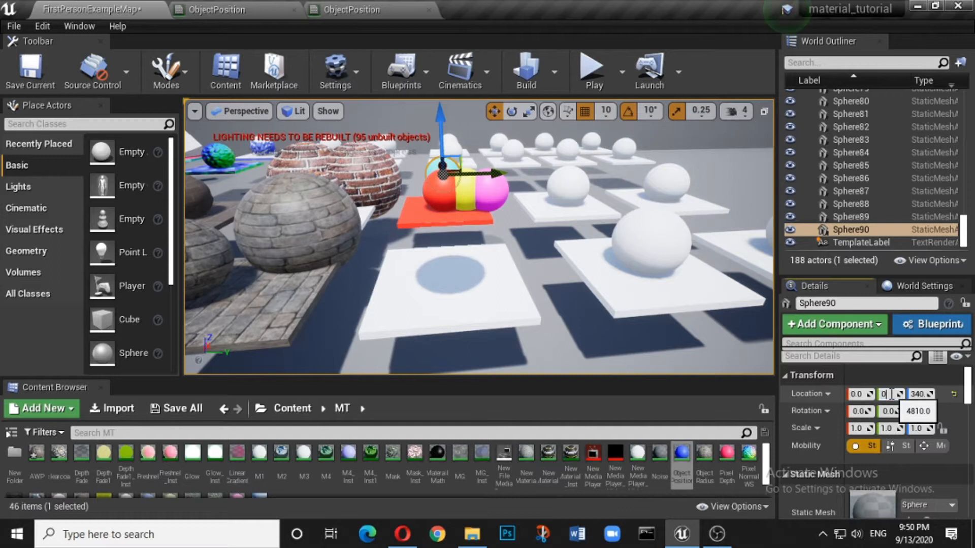
pyautogui.click(921, 394)
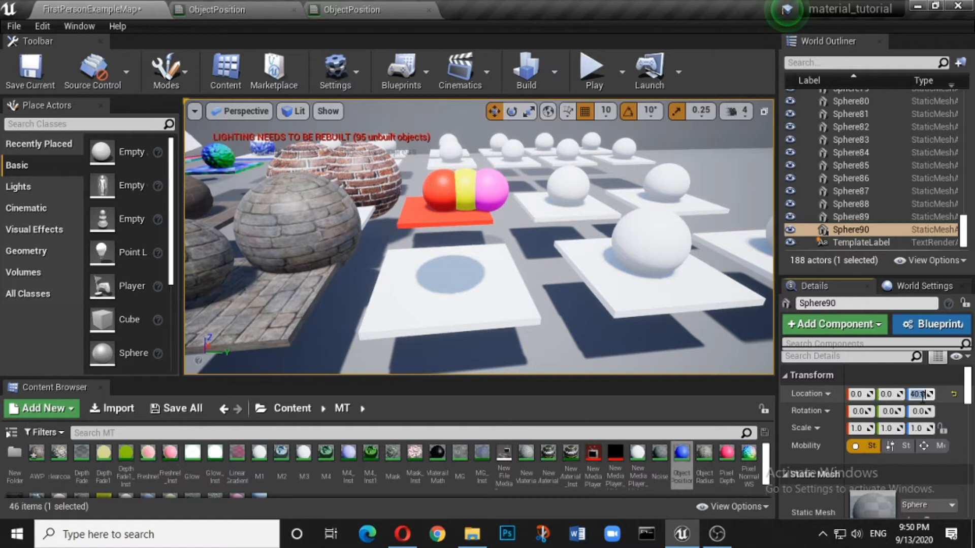
pyautogui.write('0.0')
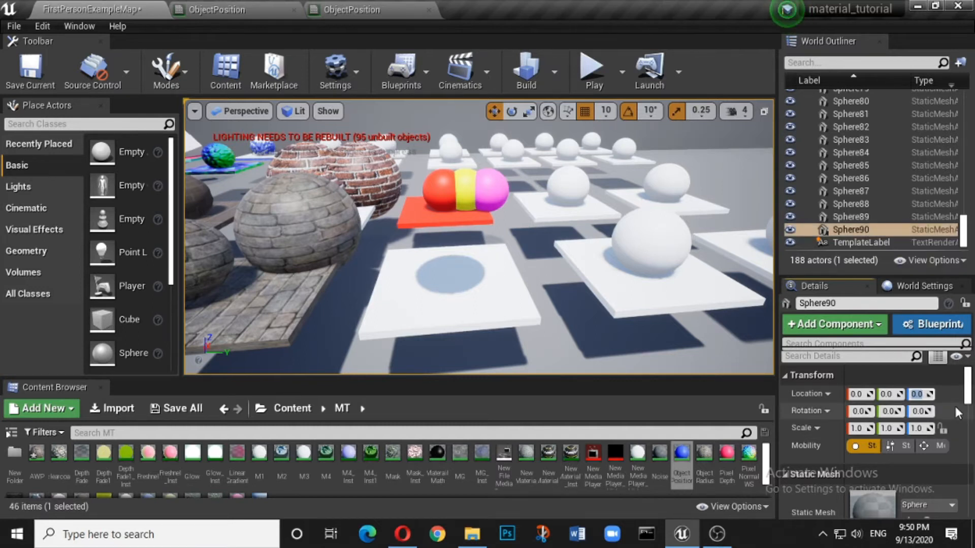
# Move the black sphere along Y to about -120 and delete the checkered sphere overlapping it at the origin
pyautogui.press('f')
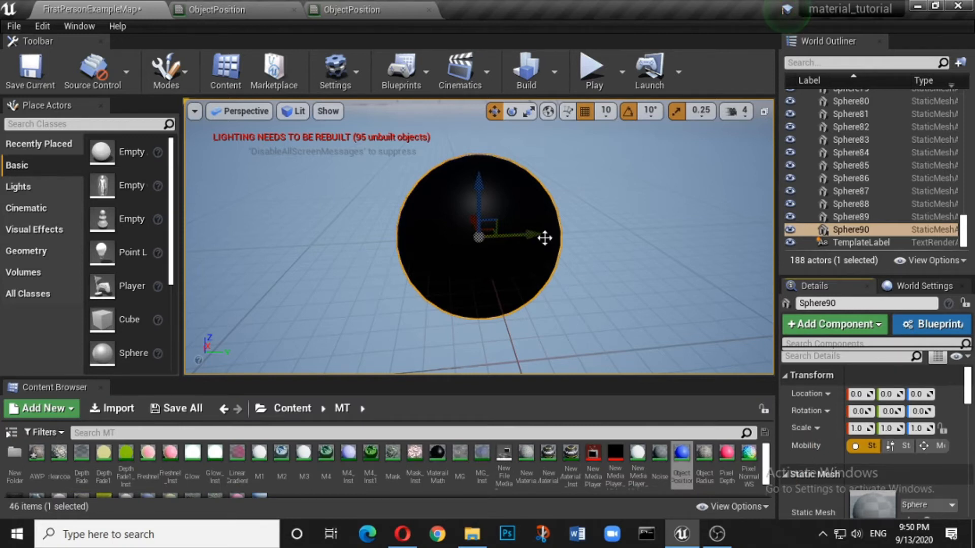
pyautogui.moveTo(528, 235); pyautogui.dragTo(333, 247)
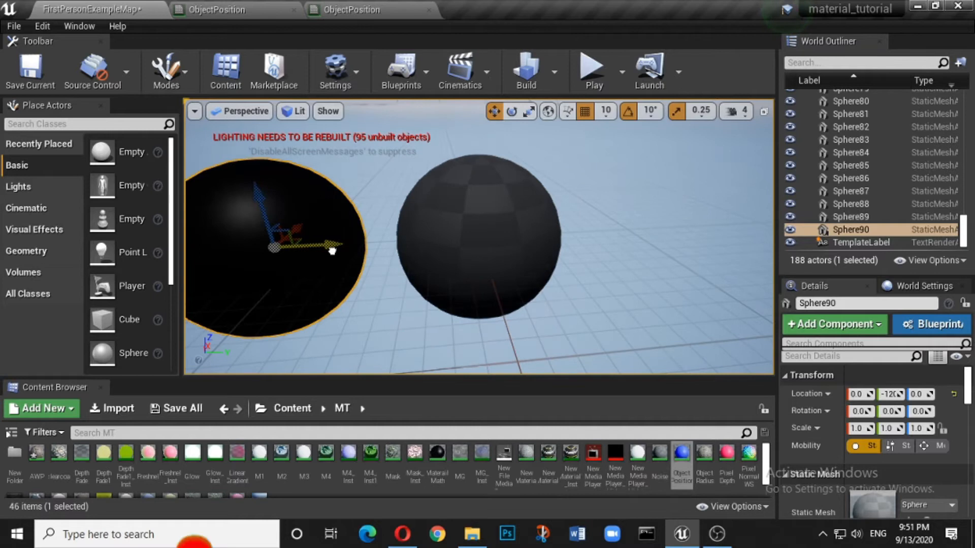
pyautogui.click(487, 216)
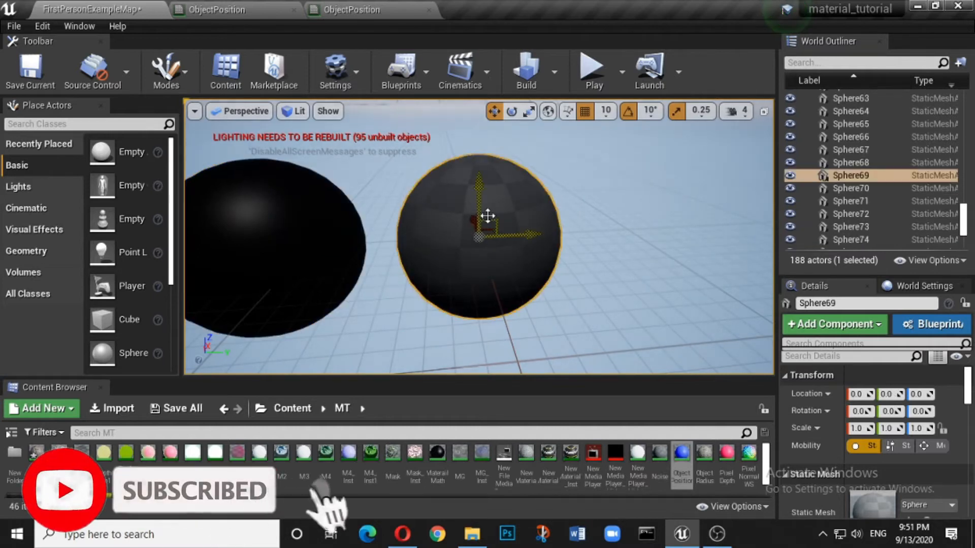
pyautogui.press('Delete')
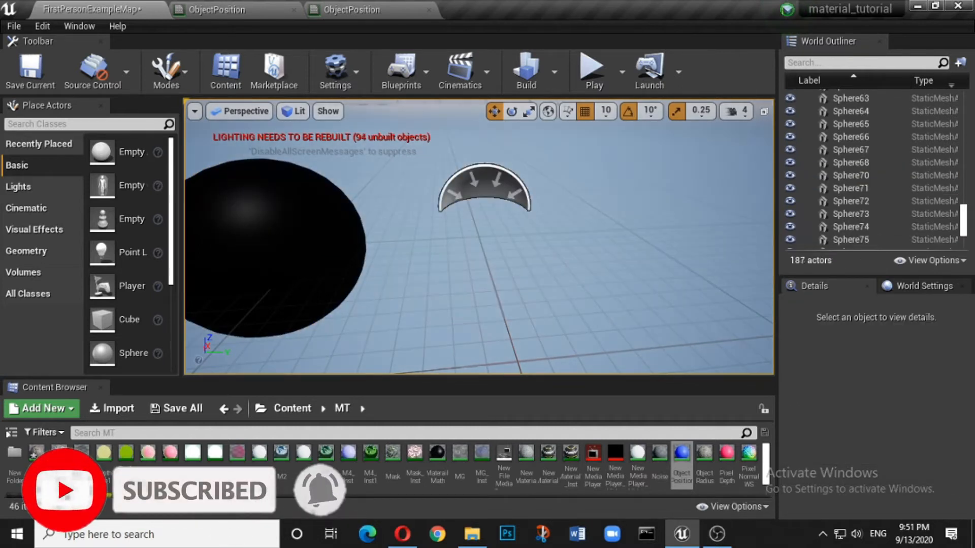
# Move the black sphere back along the Y axis to 0
pyautogui.click(325, 241)
pyautogui.moveTo(331, 243); pyautogui.dragTo(528, 257)
pyautogui.moveTo(528, 235); pyautogui.dragTo(523, 259)
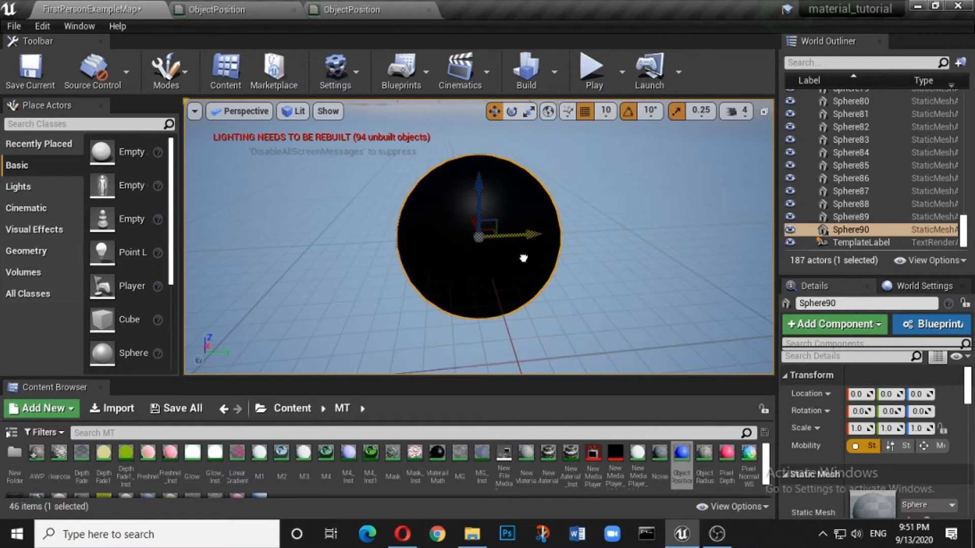
# Move the sphere from the origin to Y 20 and X 30 to test its position-based colour
pyautogui.moveTo(524, 258); pyautogui.dragTo(555, 258)
pyautogui.moveTo(554, 259); pyautogui.dragTo(386, 249, button='right')
pyautogui.press('d')
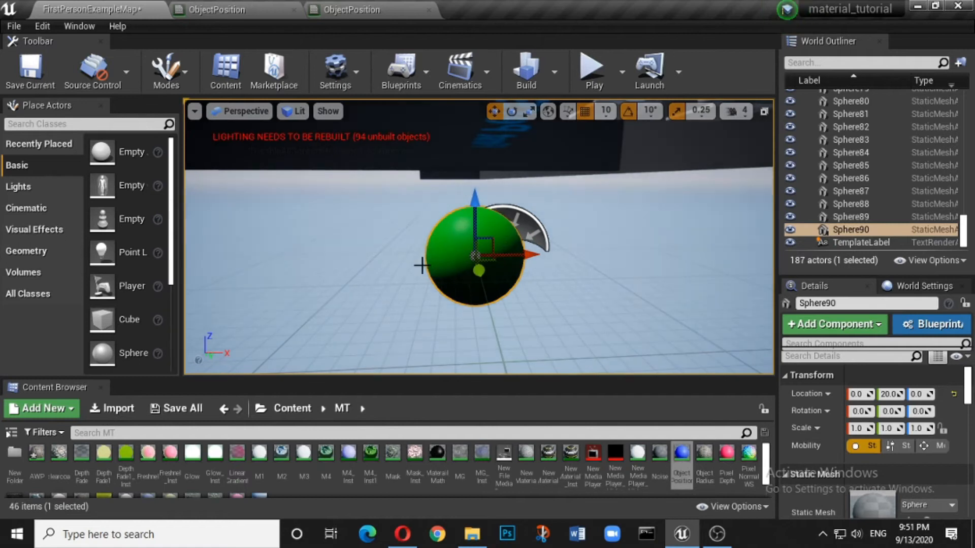
pyautogui.moveTo(528, 254); pyautogui.dragTo(515, 271)
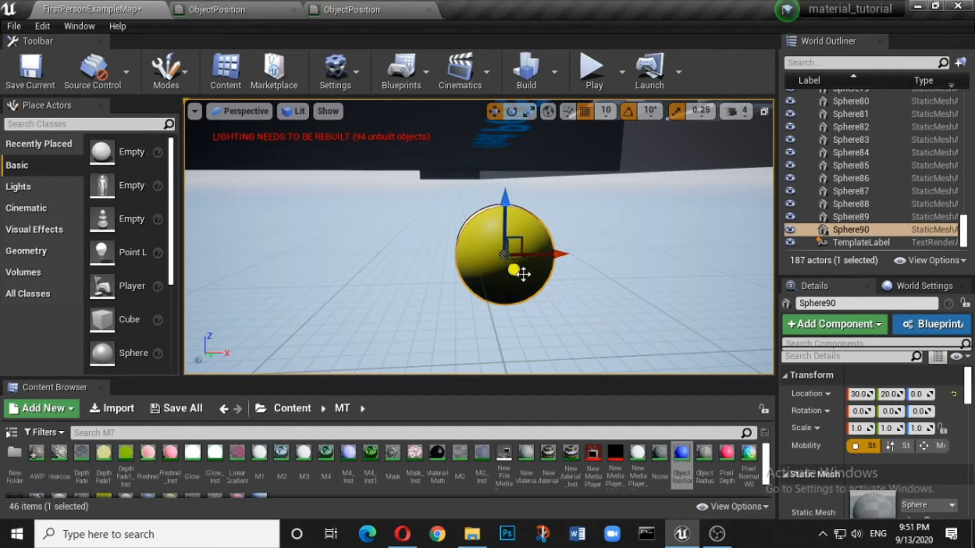
# Shift the sphere along Y to -20 and back to 0, and raise it along Z to 10
pyautogui.moveTo(513, 272); pyautogui.dragTo(509, 264)
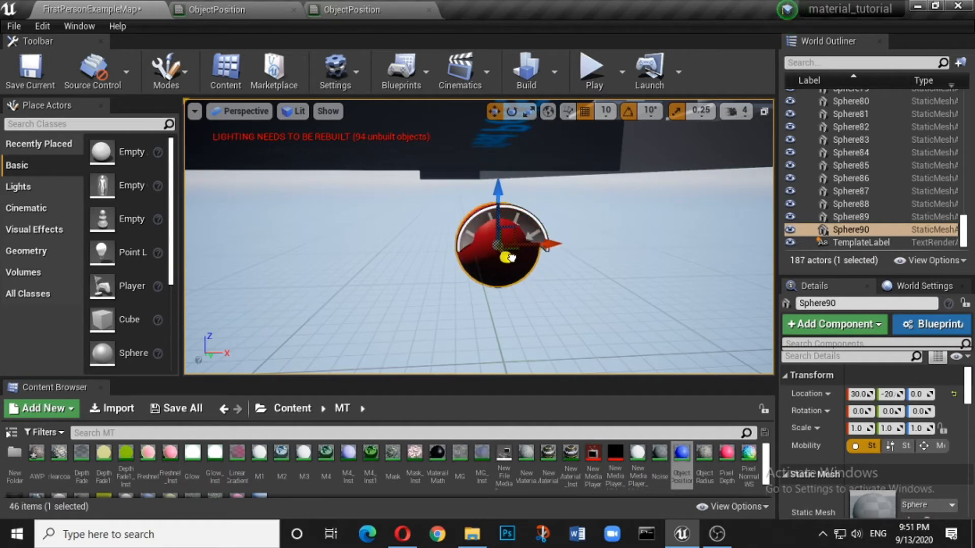
pyautogui.moveTo(510, 263); pyautogui.dragTo(511, 265)
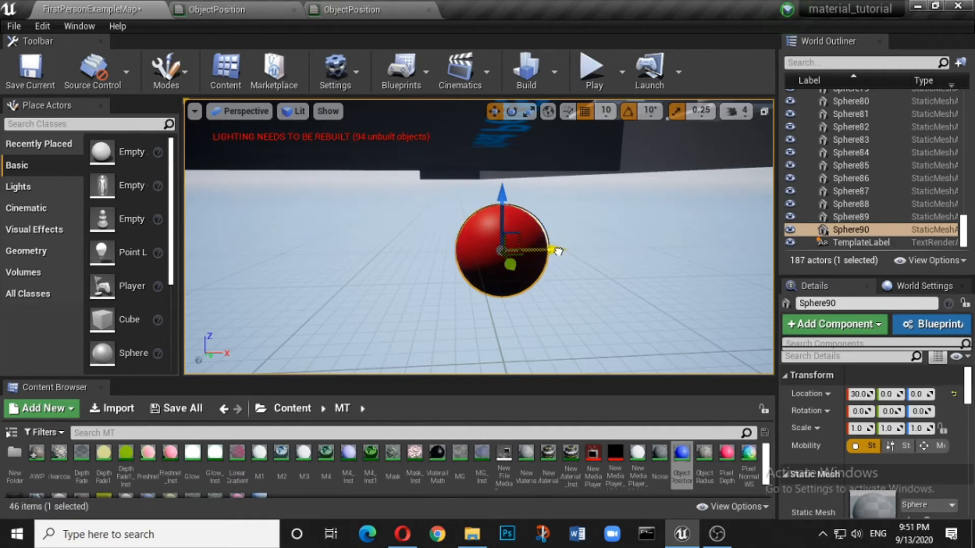
pyautogui.moveTo(542, 251)
pyautogui.mouseDown()
pyautogui.moveTo(361, 252)
pyautogui.moveTo(721, 248)
pyautogui.moveTo(524, 250)
pyautogui.moveTo(544, 250)
pyautogui.mouseUp()
pyautogui.moveTo(501, 211); pyautogui.dragTo(528, 200)
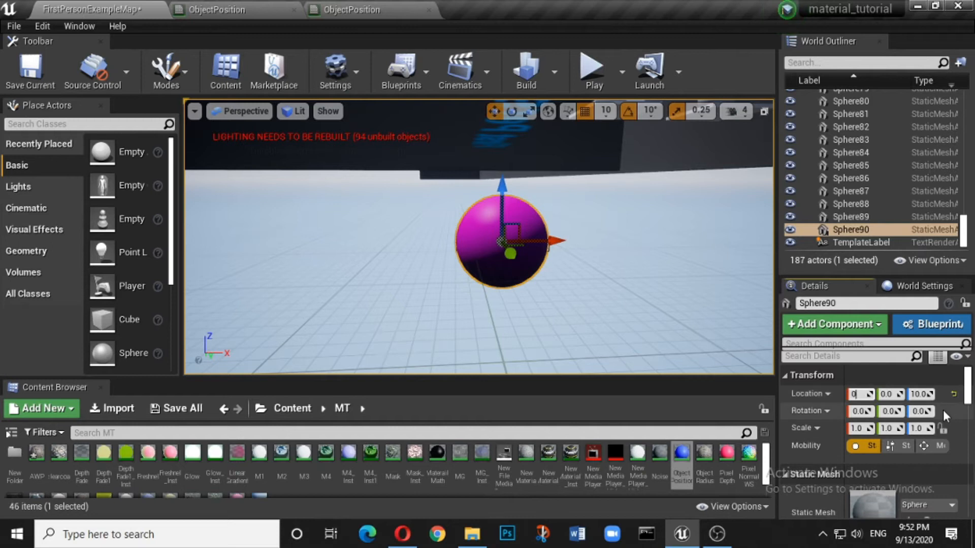
# Return the sphere to the world origin by setting its X and Z location to 0
pyautogui.press('Return')
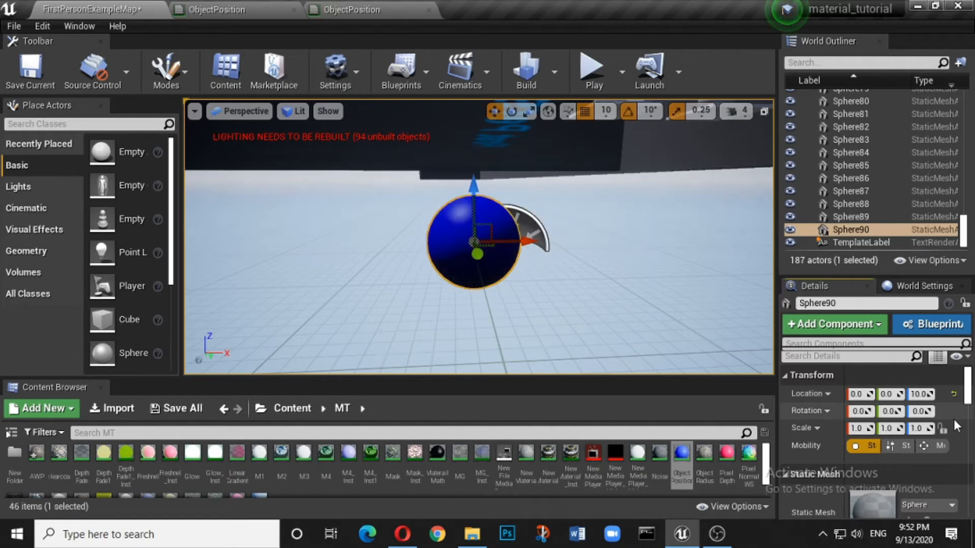
pyautogui.click(918, 395)
pyautogui.write('0')
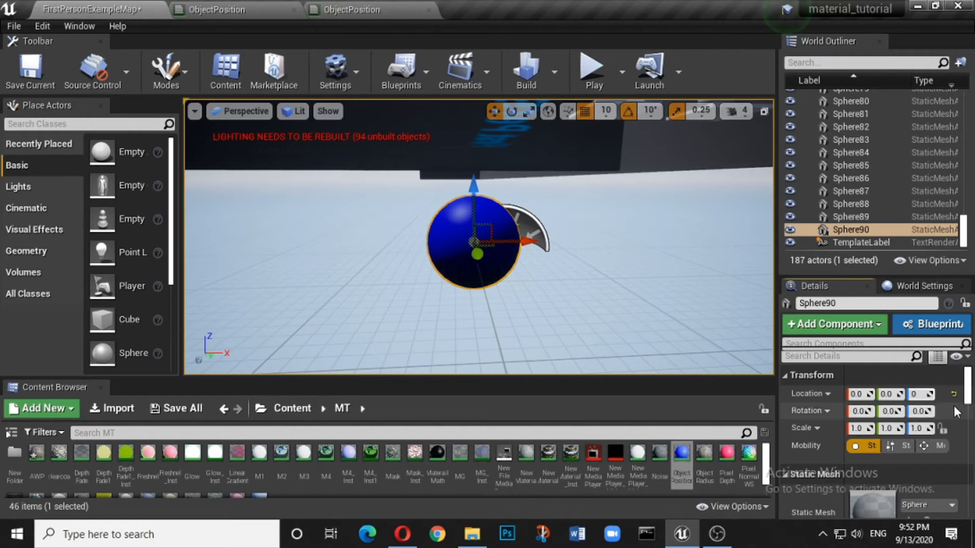
pyautogui.press('Return')
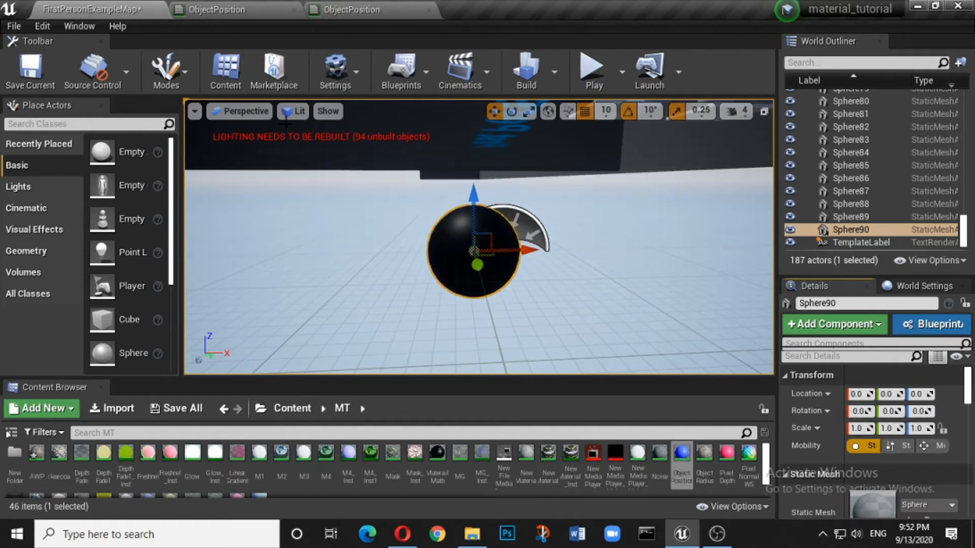
# In the ObjectPosition material, move the Object Position node aside and add a Texture Sample node between it and the material output
pyautogui.click(398, 5)
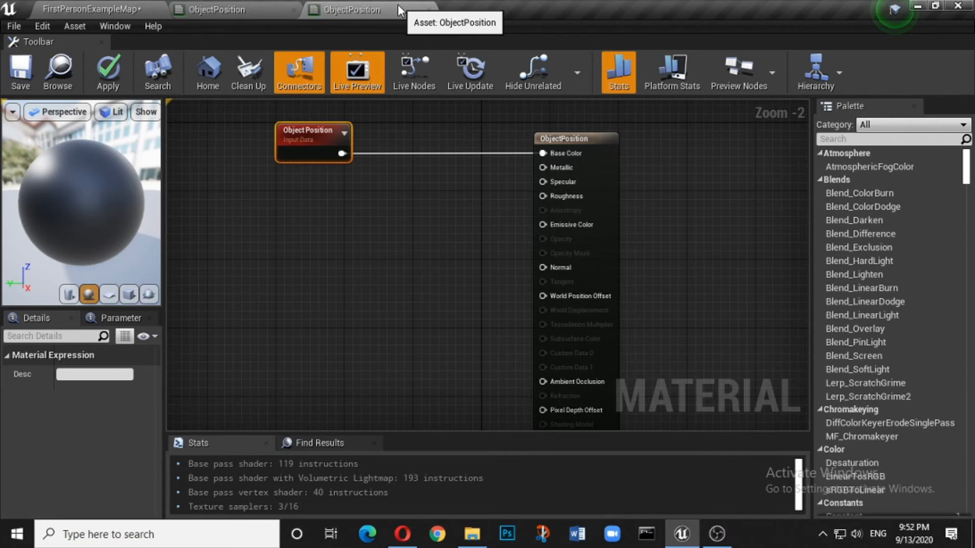
pyautogui.moveTo(315, 139); pyautogui.dragTo(222, 190)
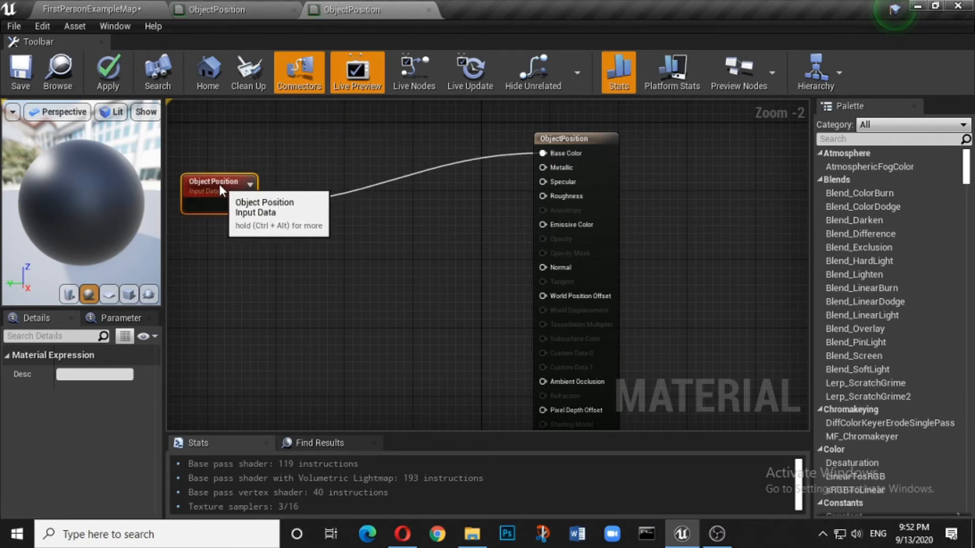
pyautogui.rightClick(418, 221)
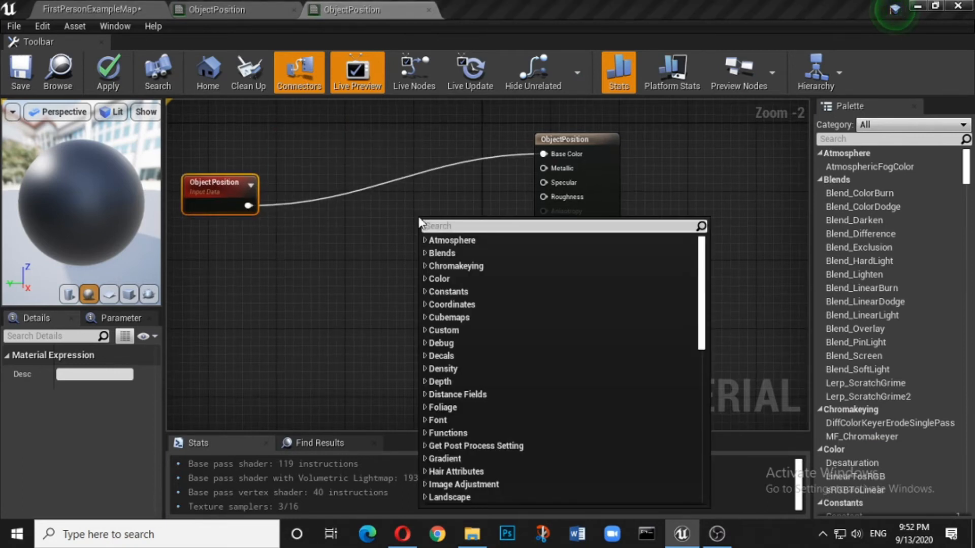
pyautogui.write('t')
pyautogui.click(392, 266)
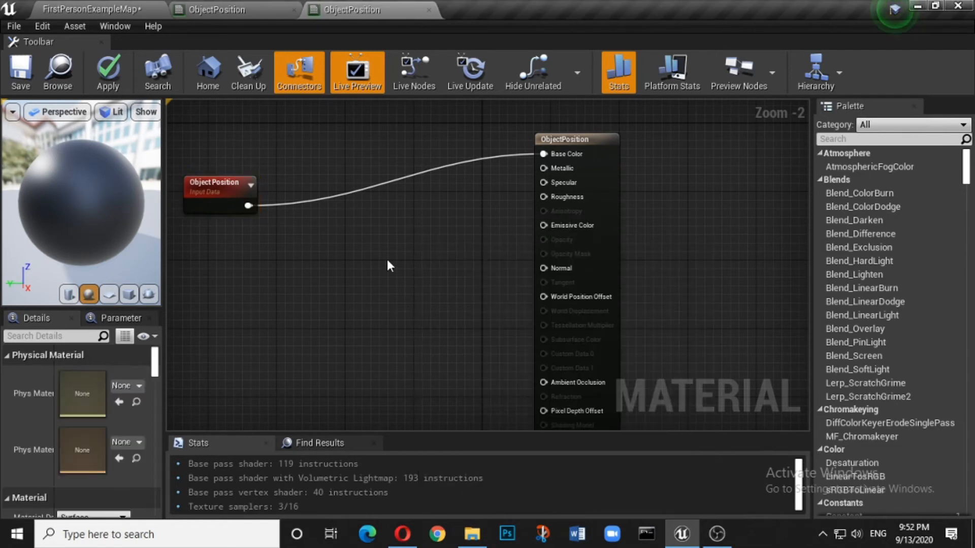
pyautogui.click(386, 257)
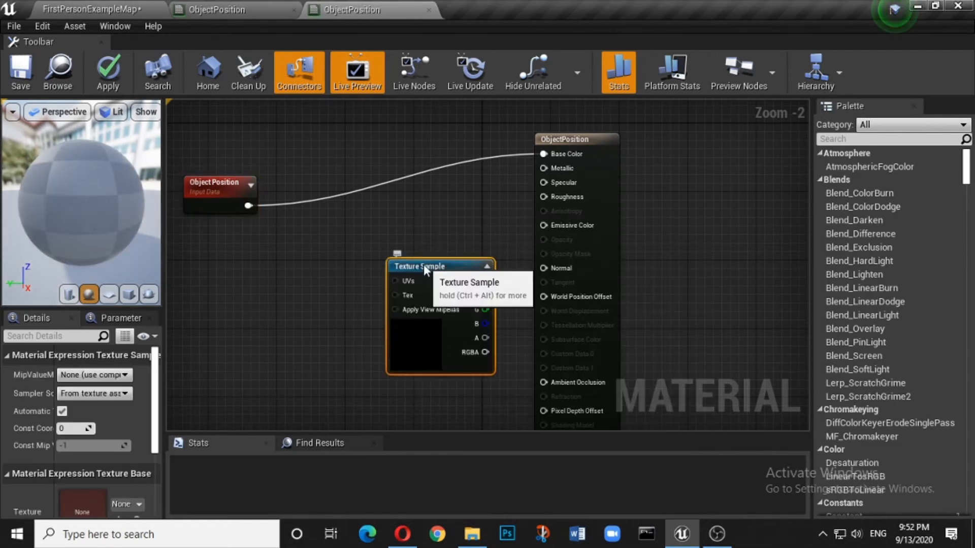
pyautogui.moveTo(421, 262); pyautogui.dragTo(415, 180)
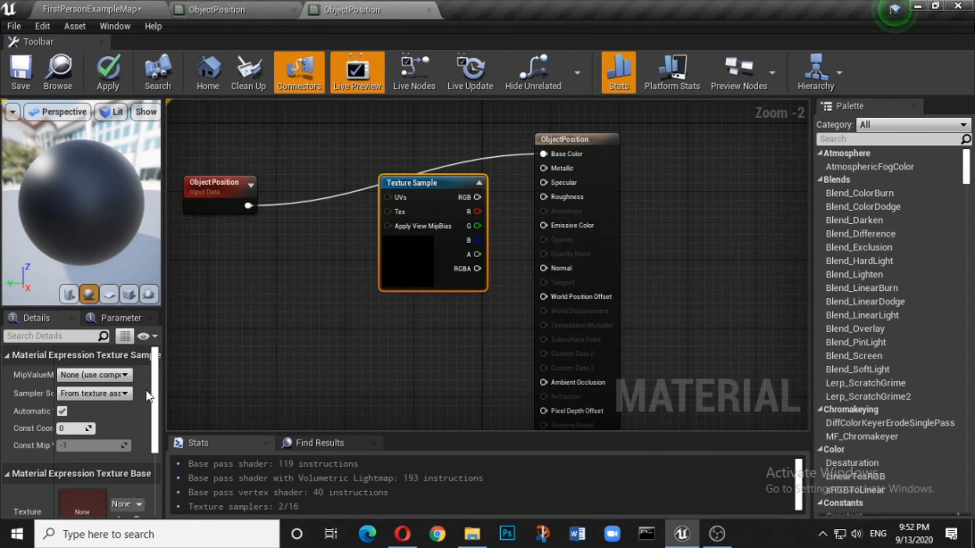
# Assign the T_Ceramic_Tile_M texture to the Texture Sample node
pyautogui.scroll(-3, 158, 375)
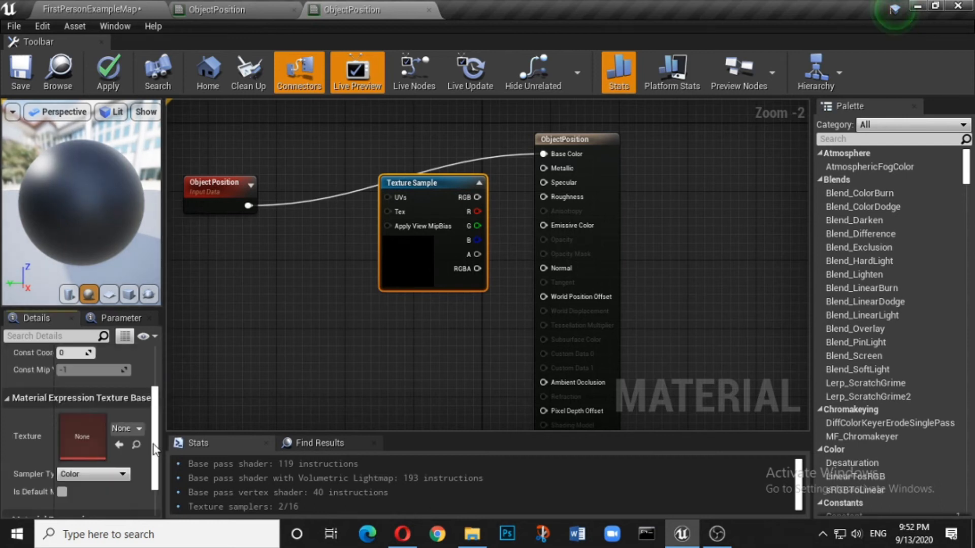
pyautogui.click(139, 388)
pyautogui.scroll(-8, 282, 387)
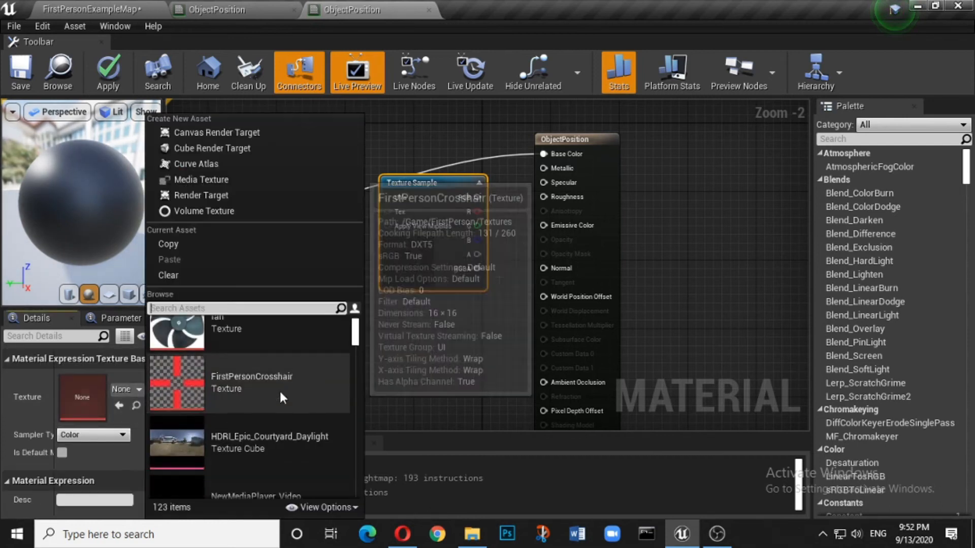
pyautogui.scroll(-2, 287, 391)
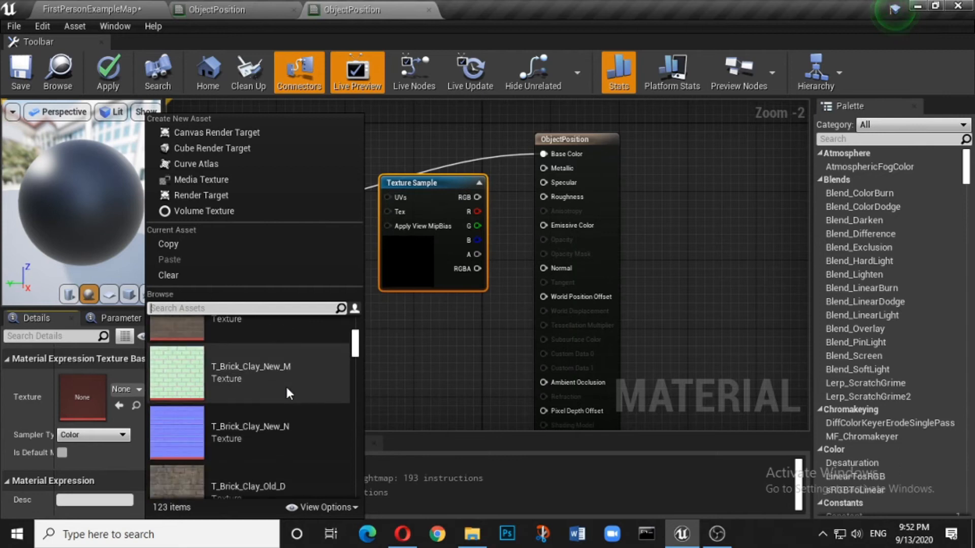
pyautogui.scroll(-2, 287, 391)
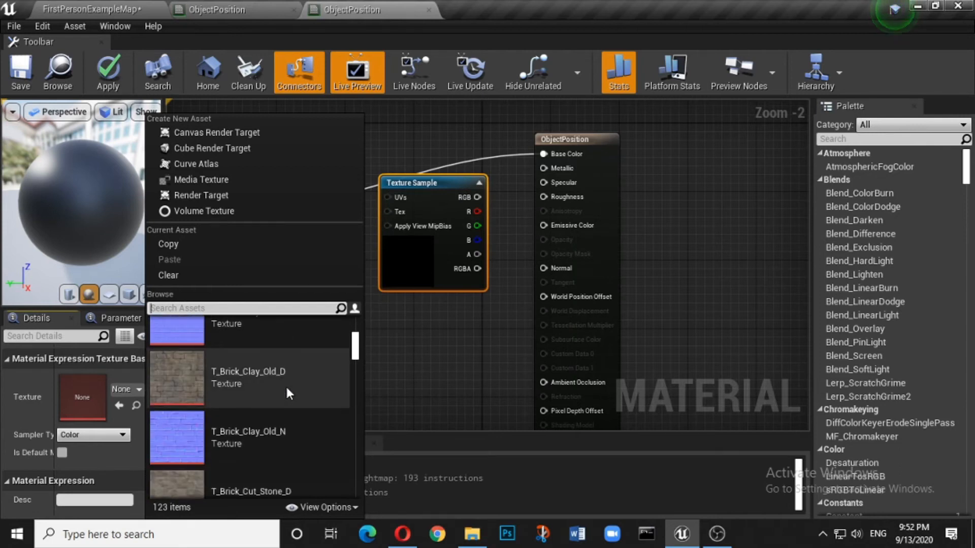
pyautogui.scroll(2, 287, 393)
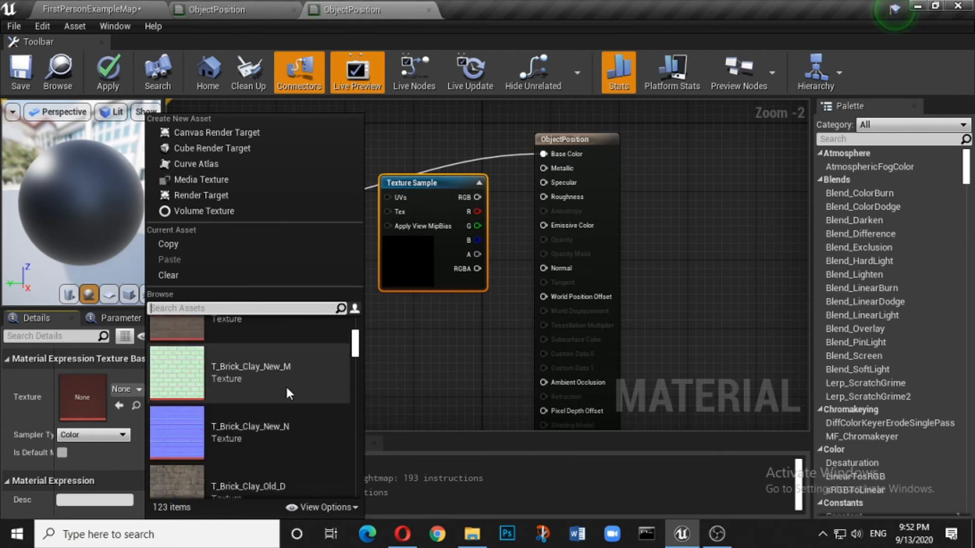
pyautogui.scroll(1, 287, 391)
pyautogui.scroll(-6, 285, 391)
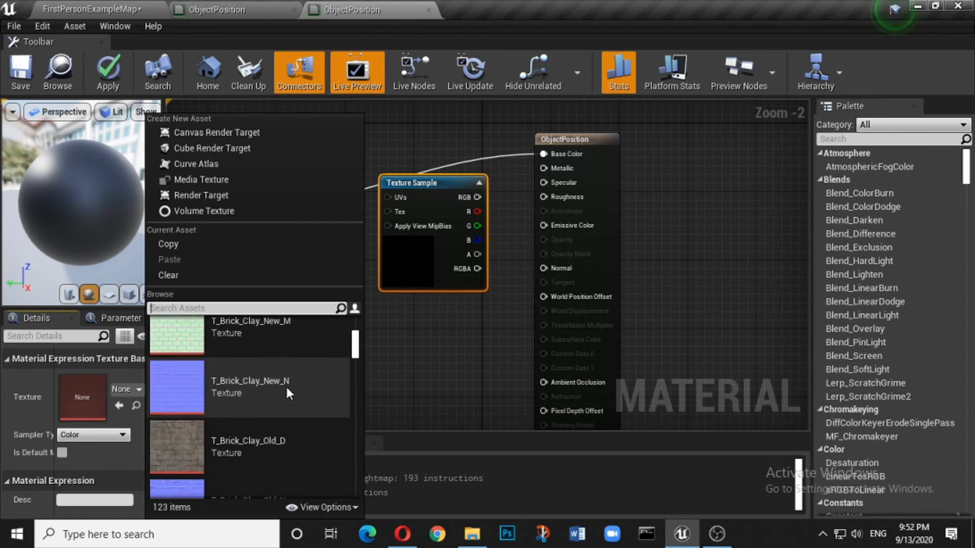
pyautogui.scroll(-4, 285, 385)
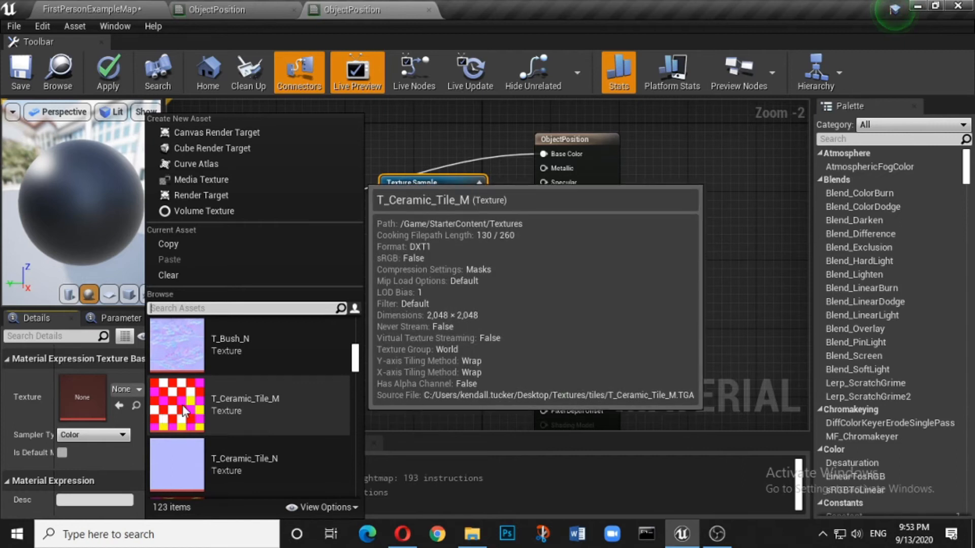
pyautogui.click(182, 404)
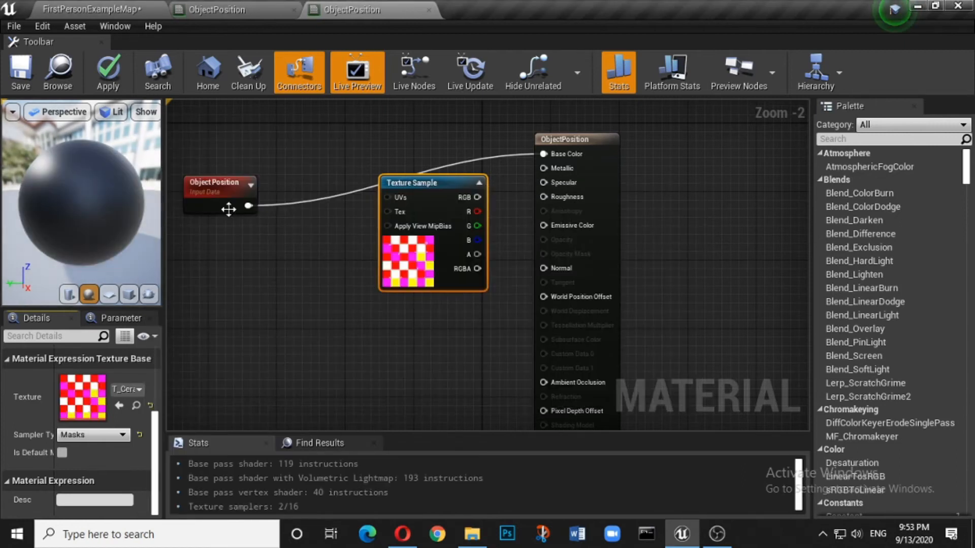
# Space out the nodes, add a ComponentMask node for R and G, and connect its output to the Texture Sample's UVs
pyautogui.moveTo(213, 186); pyautogui.dragTo(187, 158)
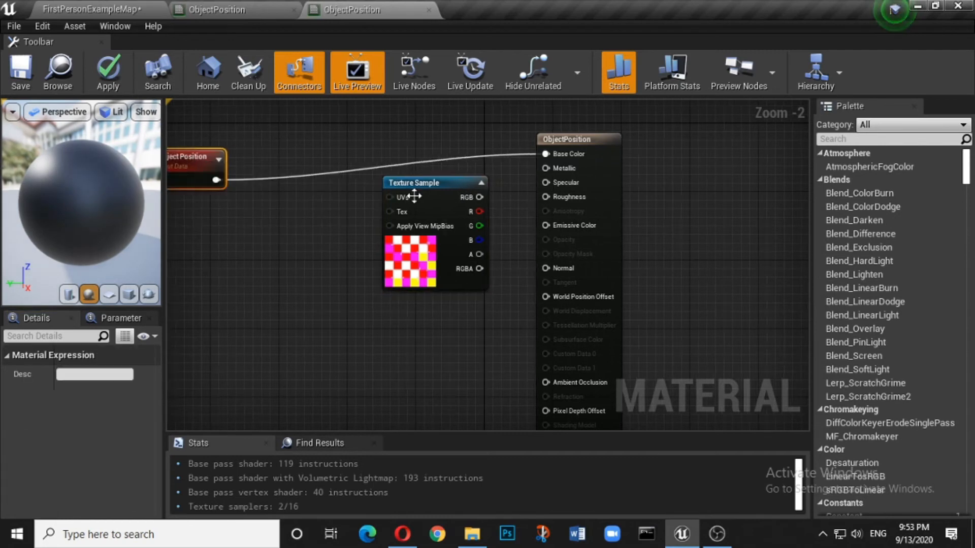
pyautogui.moveTo(450, 187); pyautogui.dragTo(458, 153)
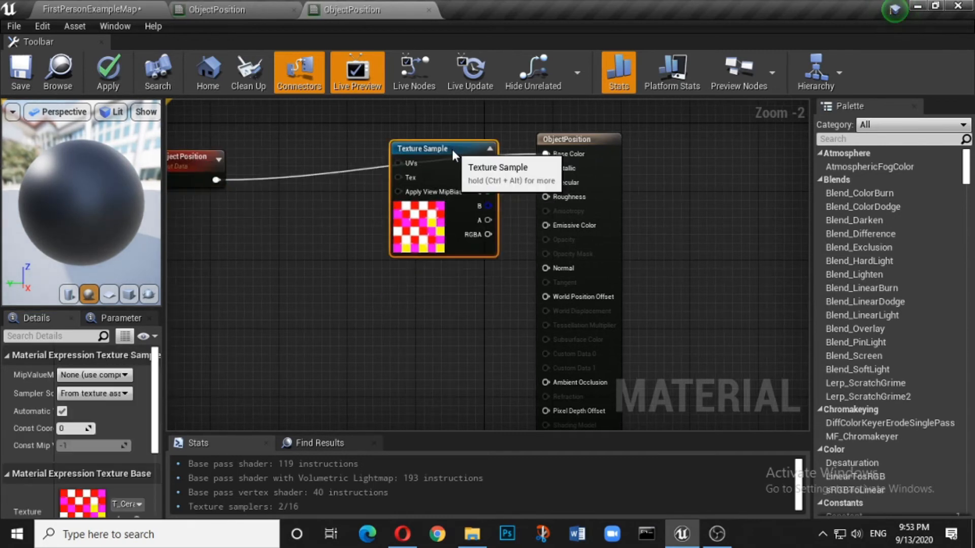
pyautogui.rightClick(281, 294)
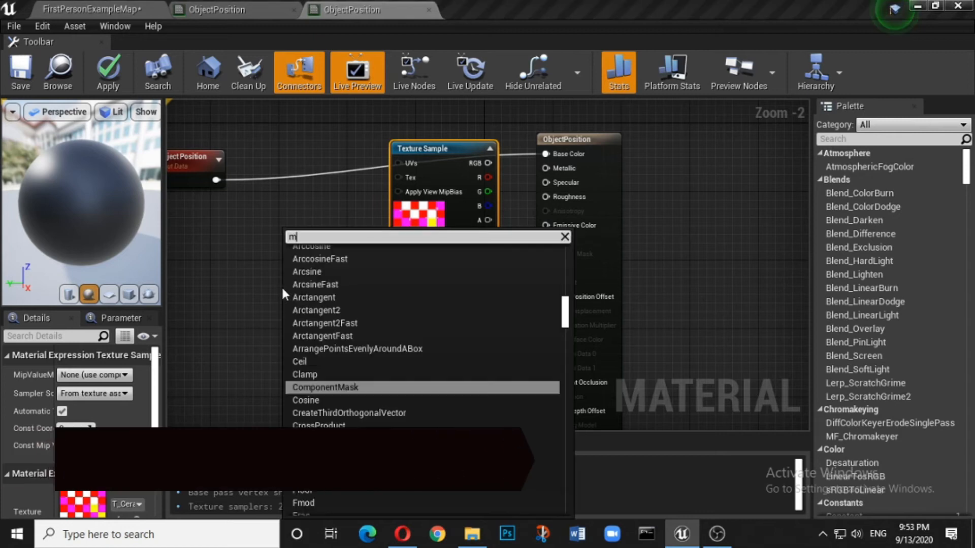
pyautogui.write('mask')
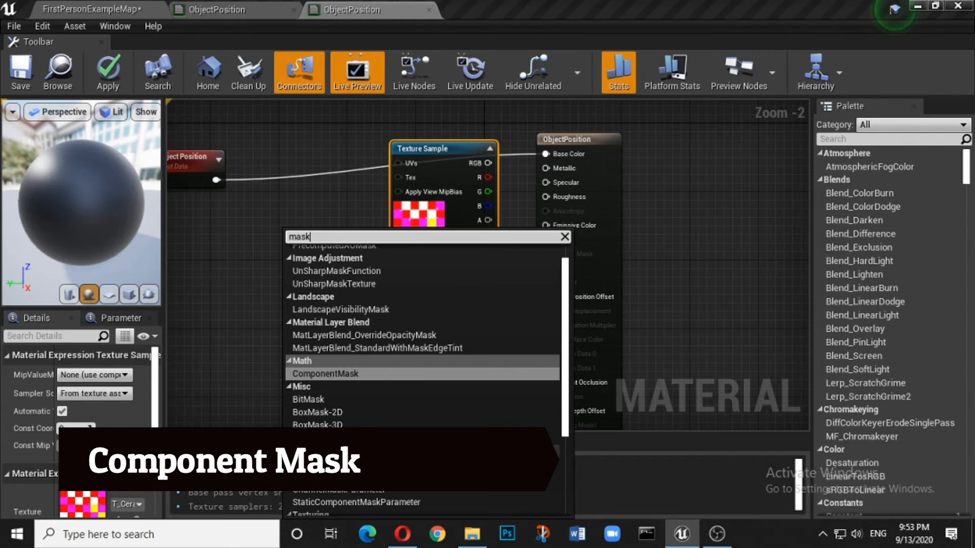
pyautogui.scroll(1, 422, 447)
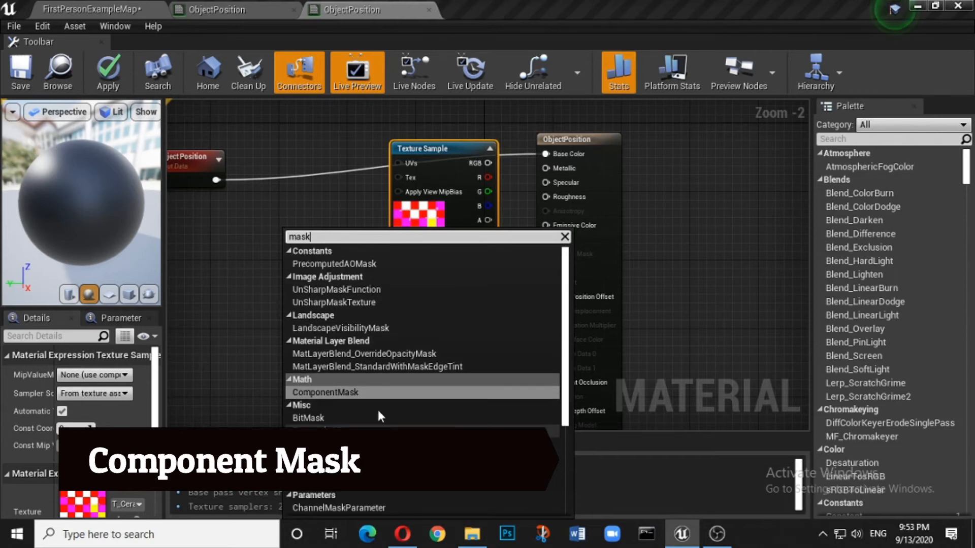
pyautogui.click(384, 392)
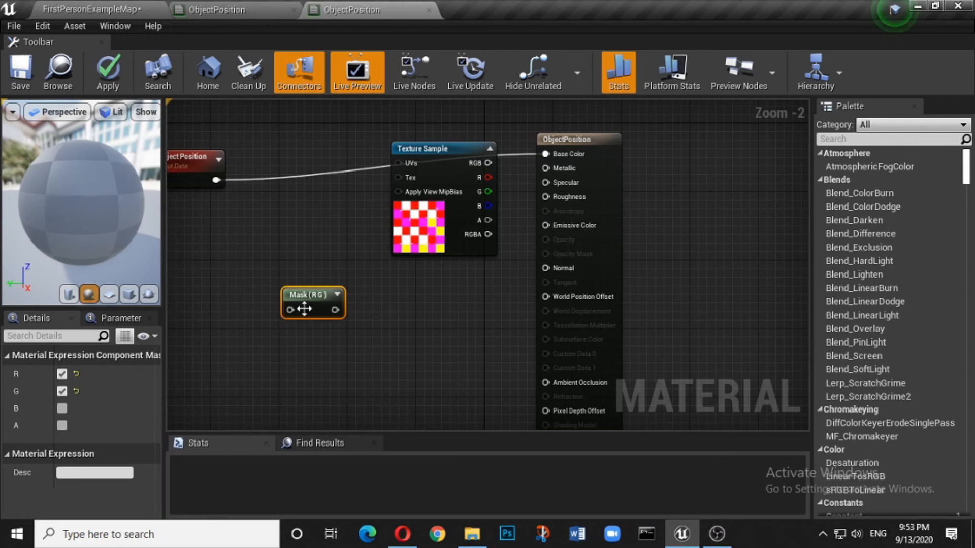
pyautogui.moveTo(306, 294); pyautogui.dragTo(399, 163)
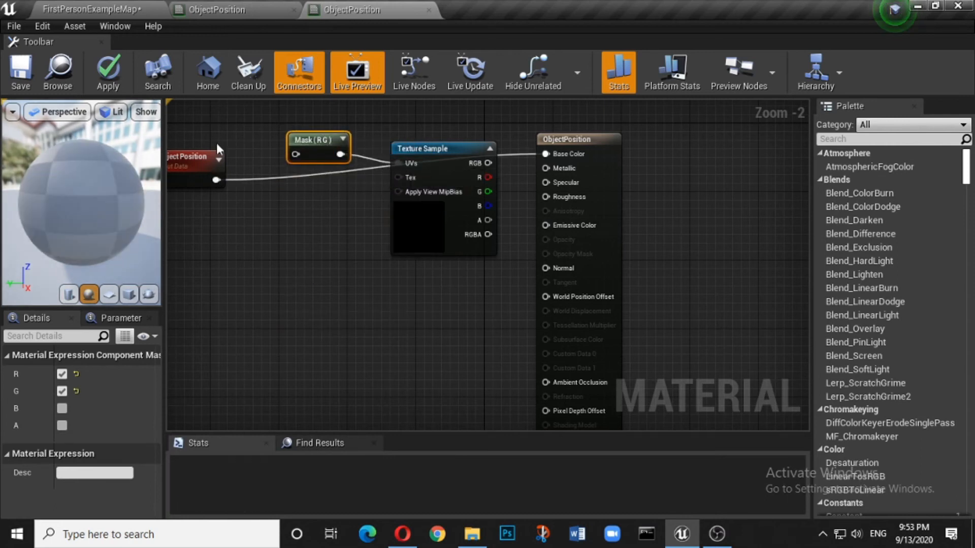
# Add a Divide node with Object Position feeding input A and its output feeding the RG mask
pyautogui.moveTo(183, 156); pyautogui.dragTo(243, 166)
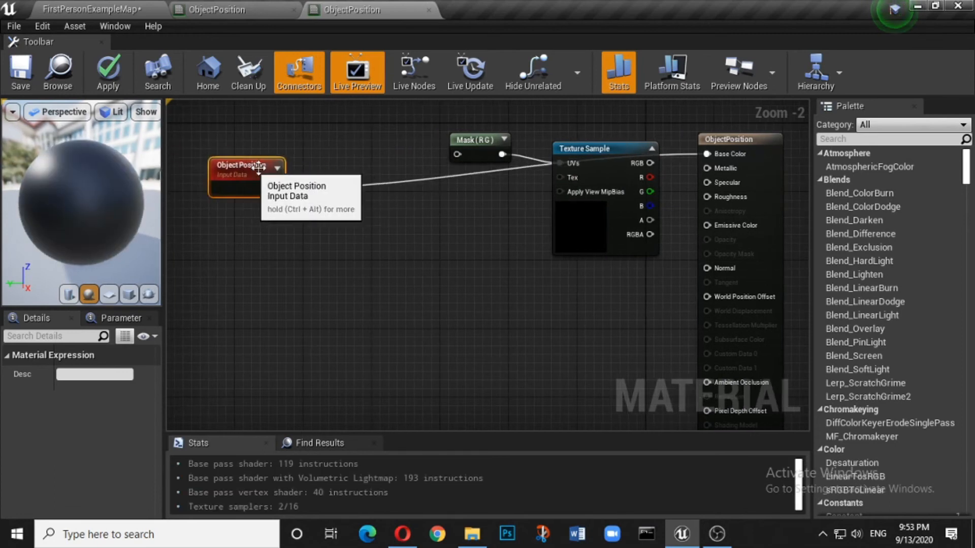
pyautogui.rightClick(358, 202)
pyautogui.write('divi')
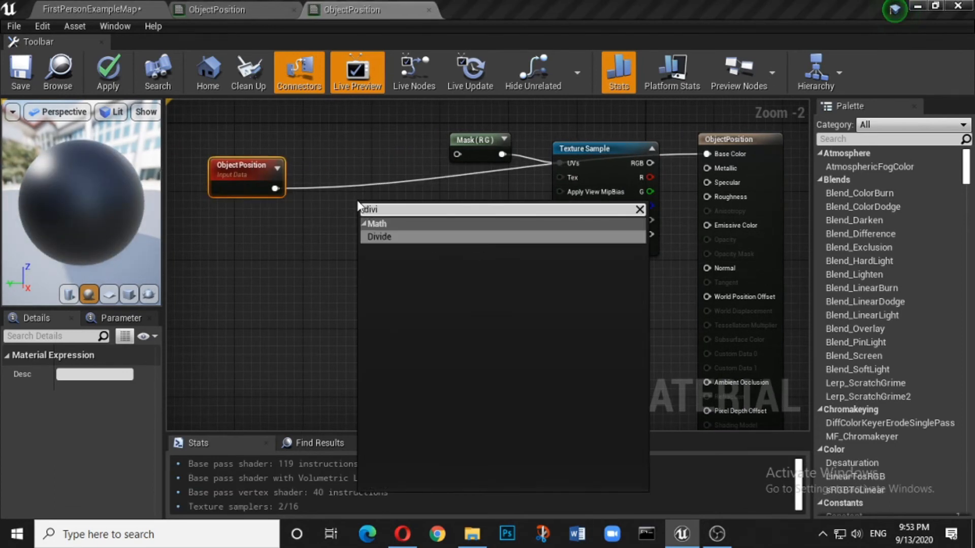
pyautogui.click(388, 236)
pyautogui.moveTo(409, 221); pyautogui.dragTo(457, 154)
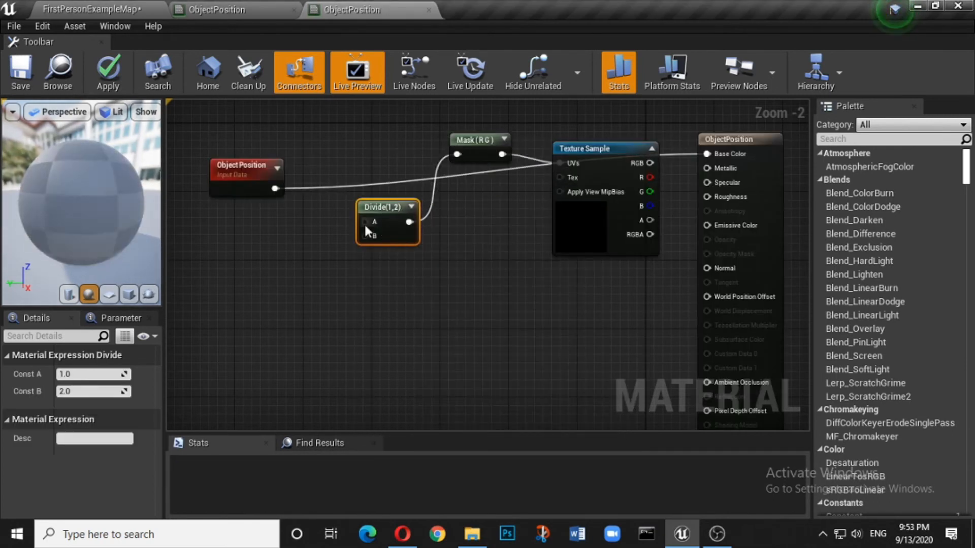
pyautogui.moveTo(364, 222); pyautogui.dragTo(275, 189)
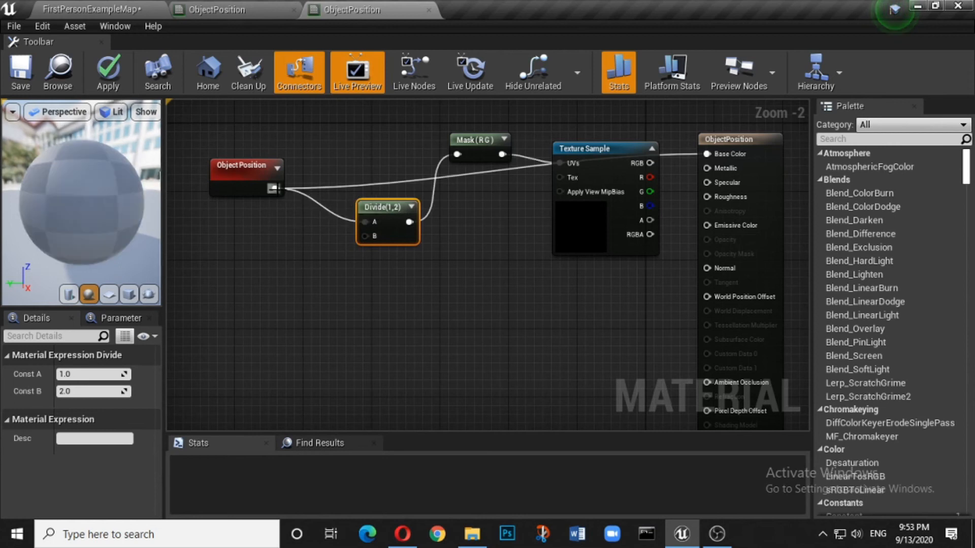
# Add a Constant node with value 128 and connect it to the Divide node's B input
pyautogui.rightClick(267, 262)
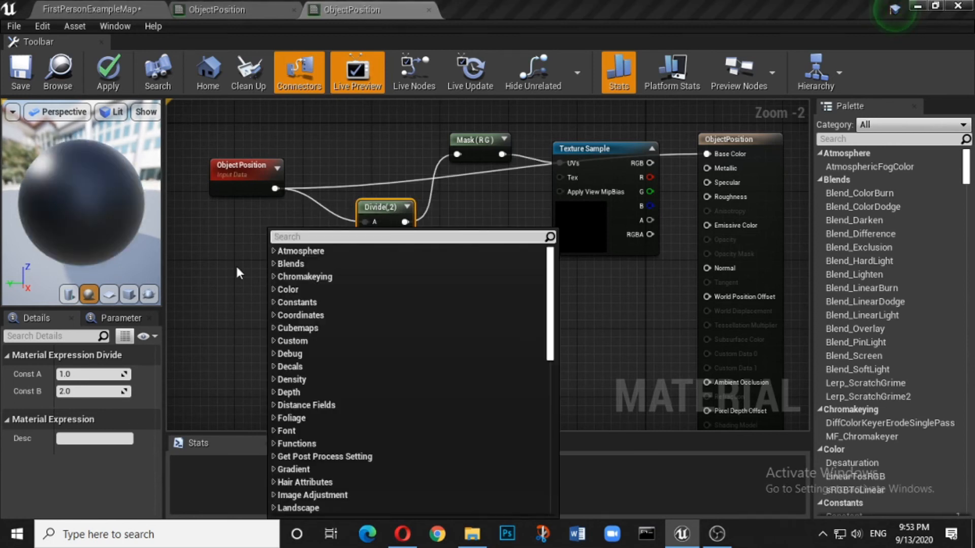
pyautogui.click(237, 269)
pyautogui.click(237, 269)
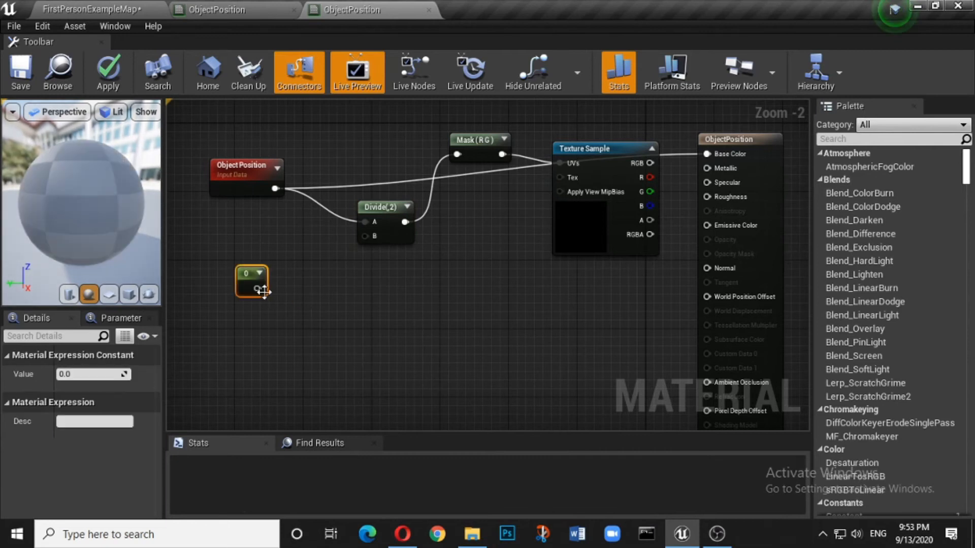
pyautogui.moveTo(260, 288); pyautogui.dragTo(363, 236)
pyautogui.click(76, 375)
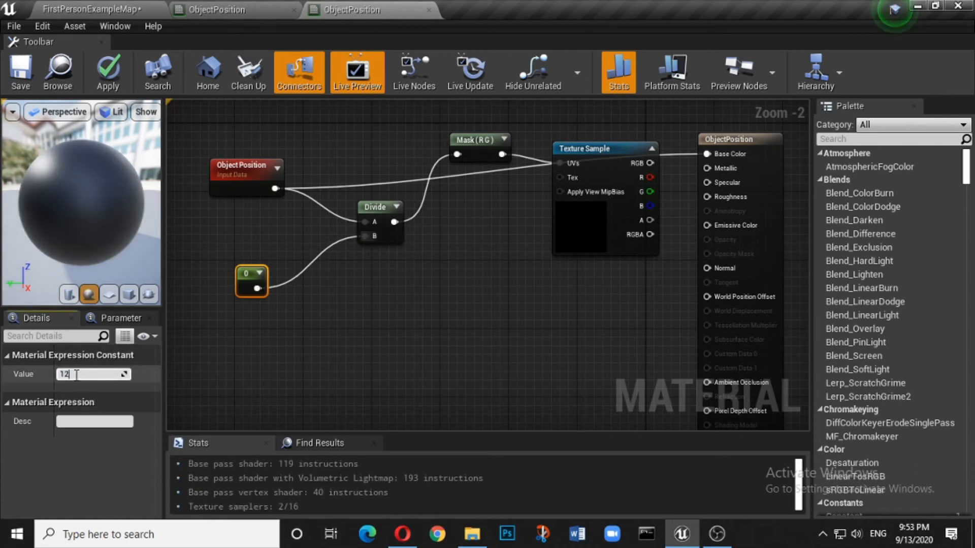
pyautogui.write('128')
pyautogui.click(195, 326)
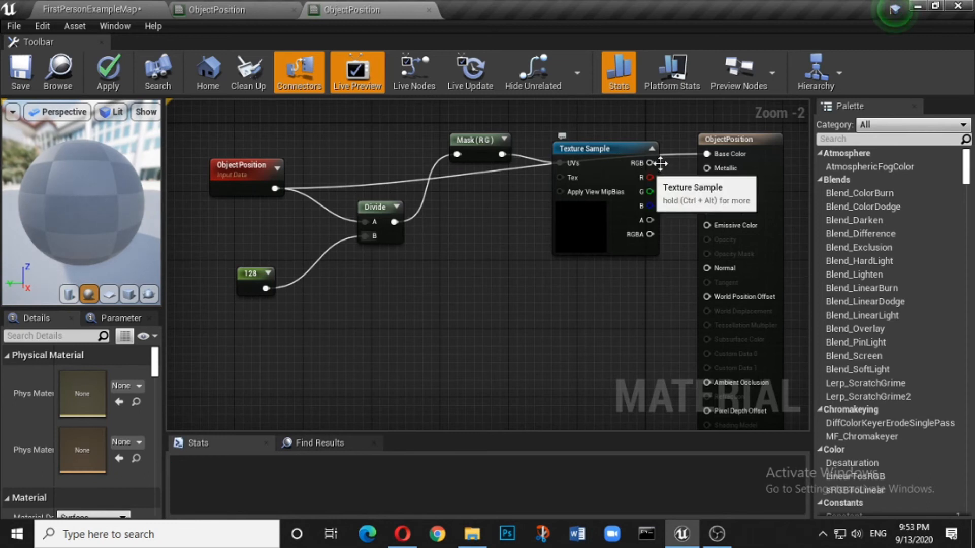
# Connect the Texture Sample's RGB output to Base Color and test the material by moving the sphere to X 40 in the level
pyautogui.moveTo(650, 163); pyautogui.dragTo(707, 154)
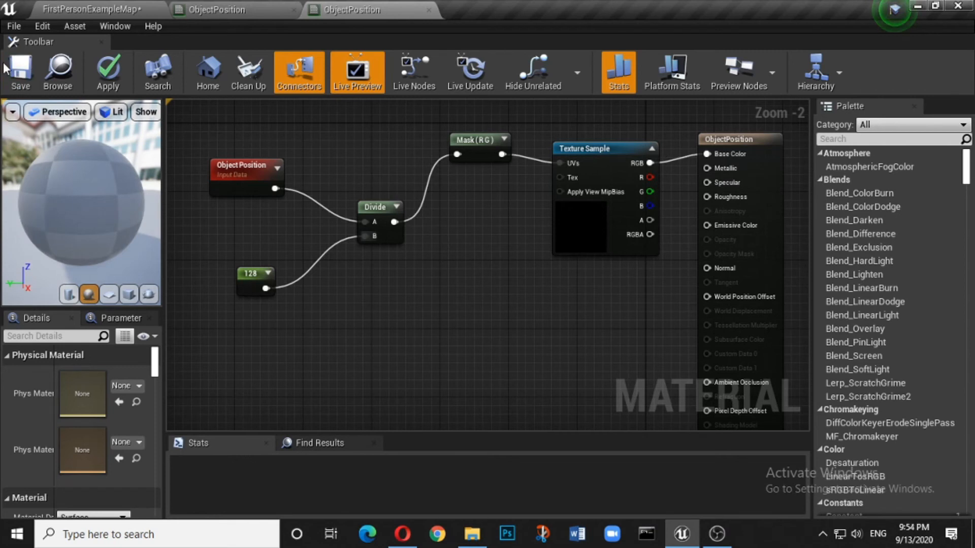
pyautogui.click(108, 11)
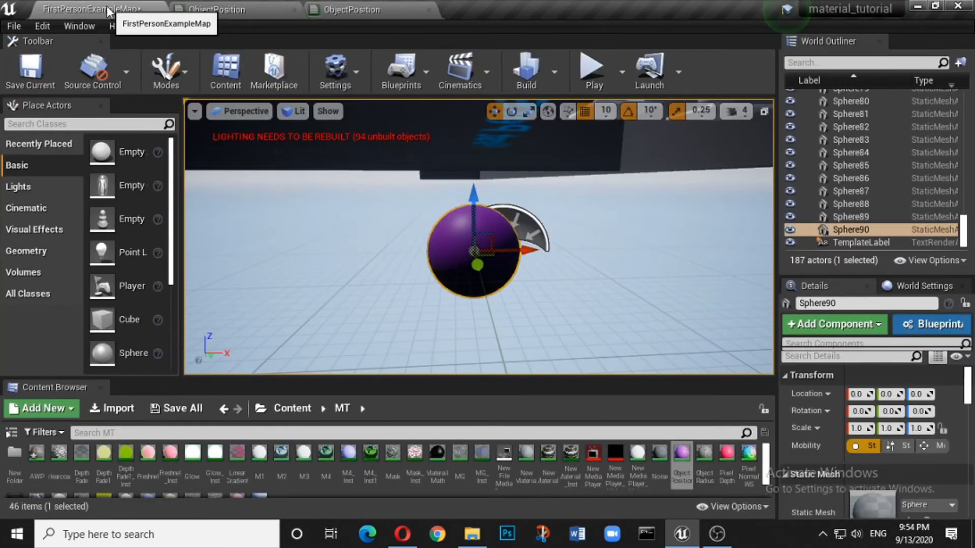
pyautogui.moveTo(528, 250); pyautogui.dragTo(565, 254)
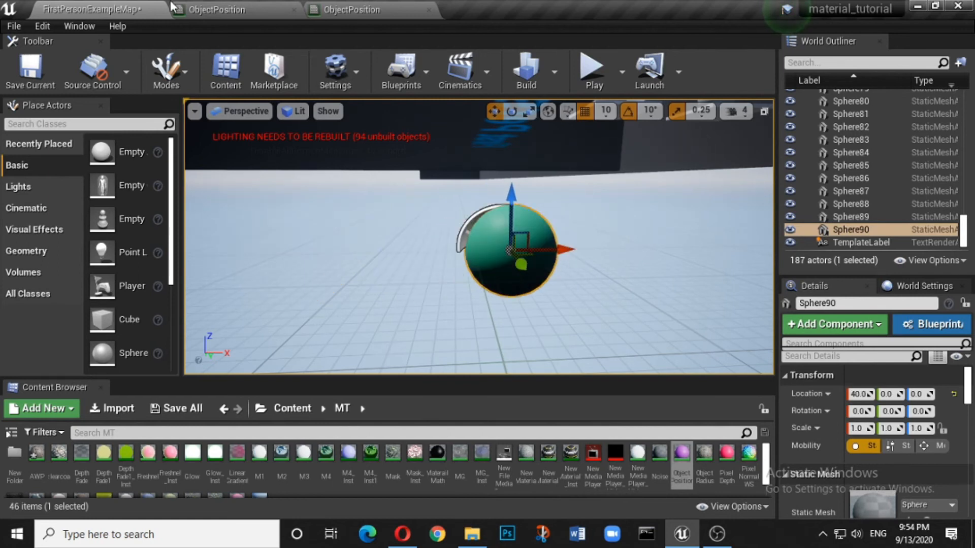
# Duplicate the white sphere on the neighbouring platform along the Y axis so the copy sits on the empty platform
pyautogui.moveTo(640, 272); pyautogui.dragTo(858, 254, button='right')
pyautogui.press('w')
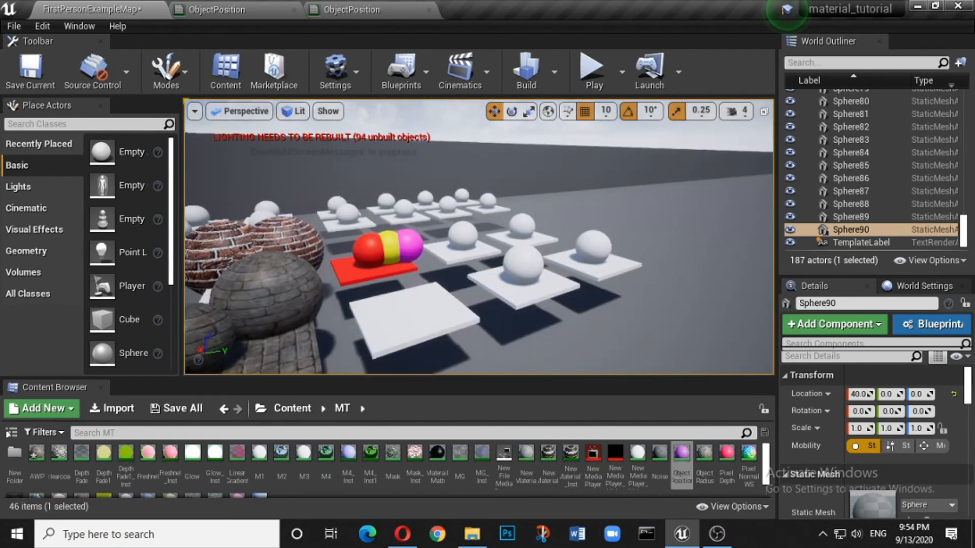
pyautogui.moveTo(732, 216); pyautogui.dragTo(708, 214, button='right')
pyautogui.click(542, 254)
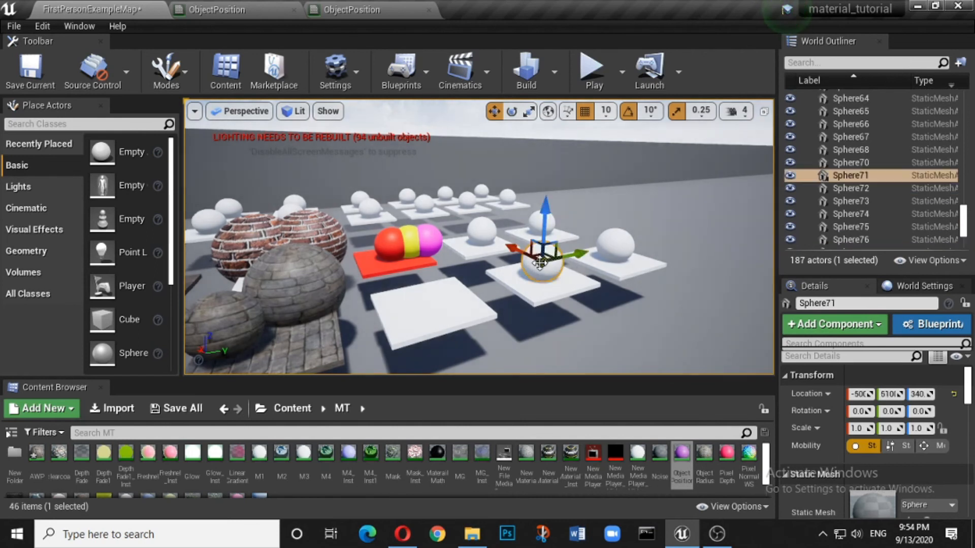
pyautogui.keyDown('alt'); pyautogui.moveTo(581, 252); pyautogui.dragTo(489, 286); pyautogui.keyUp('alt')
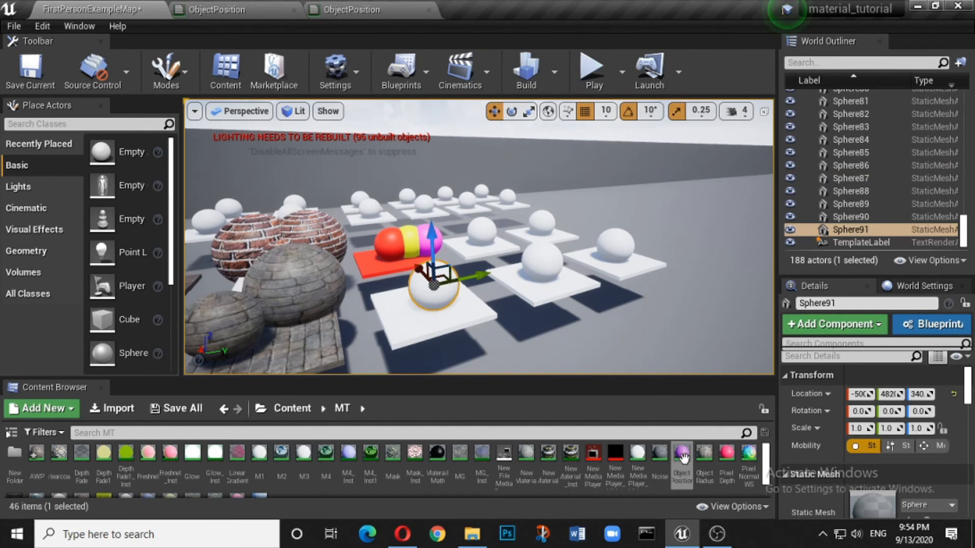
# Apply the ObjectPosition material to the copied sphere and the platform beneath it, and check the sphere's assigned material
pyautogui.moveTo(683, 466); pyautogui.dragTo(433, 284)
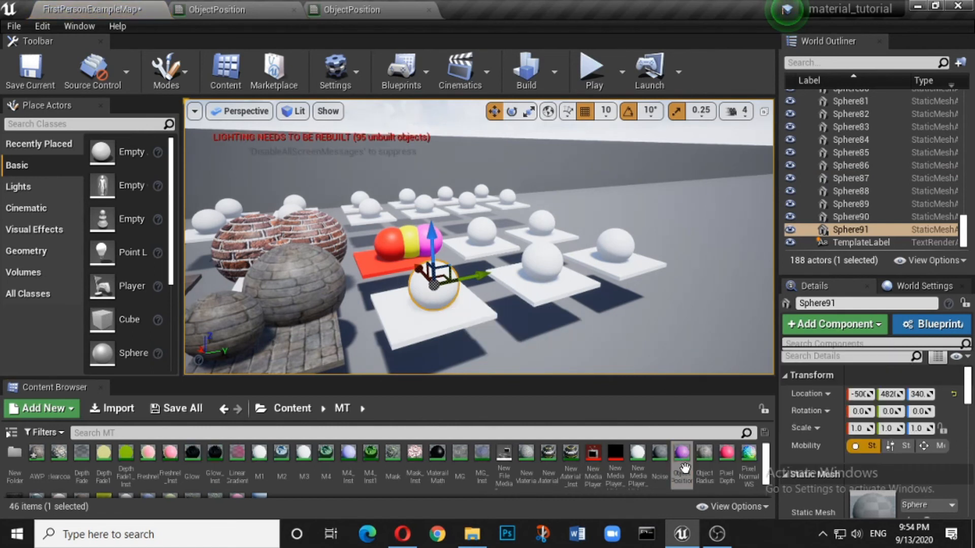
pyautogui.moveTo(683, 466); pyautogui.dragTo(426, 293)
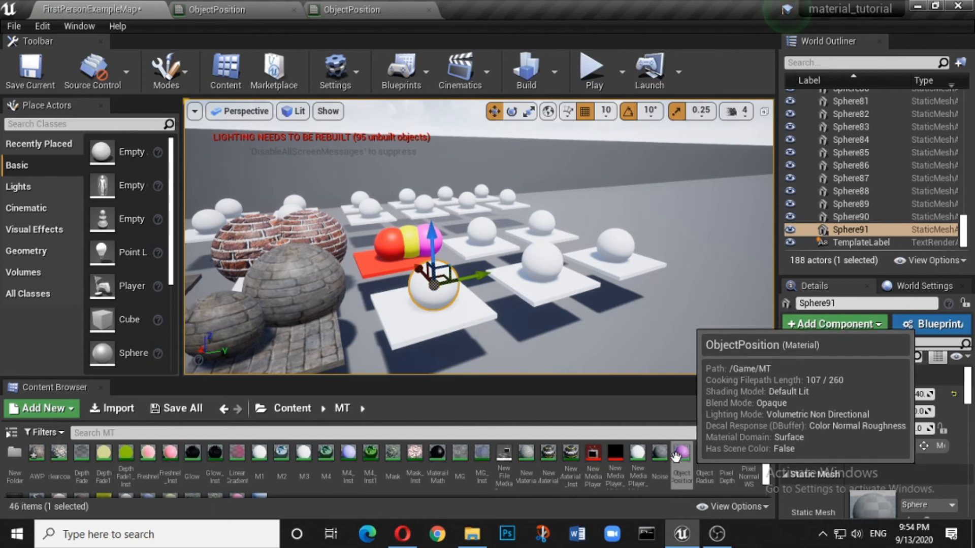
pyautogui.moveTo(676, 457); pyautogui.dragTo(416, 322)
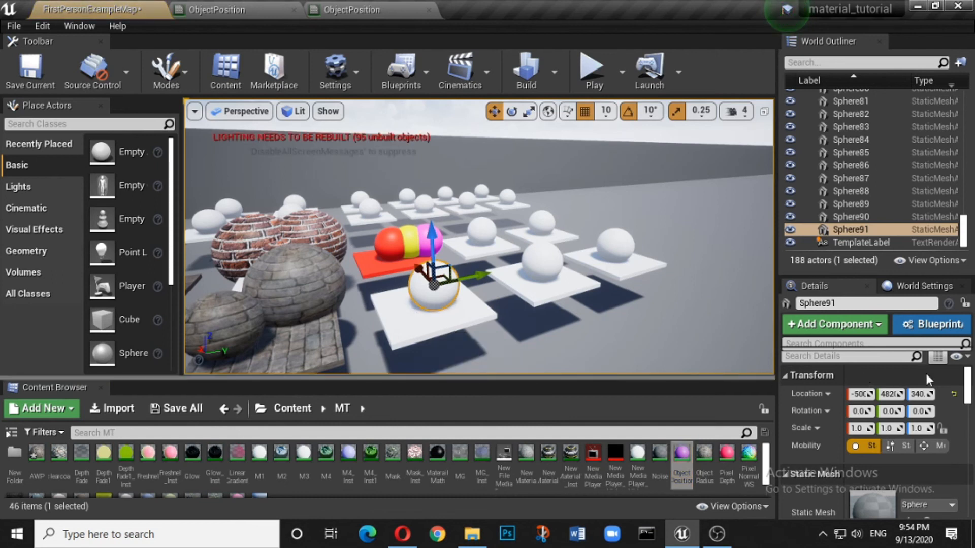
pyautogui.moveTo(973, 388); pyautogui.dragTo(973, 404)
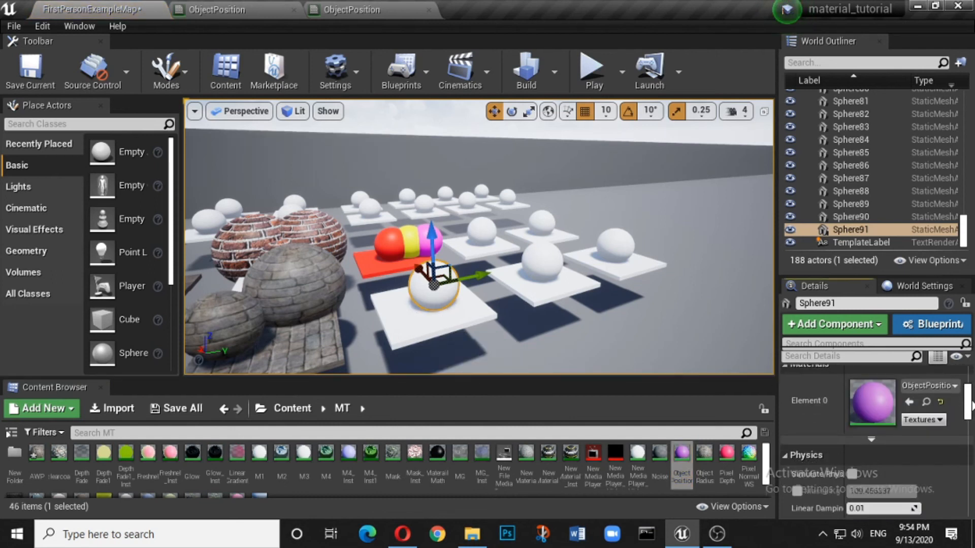
# Slide the copied sphere along the Y axis to test its colour change, and try shifting the platform beneath it
pyautogui.moveTo(478, 281); pyautogui.dragTo(474, 306)
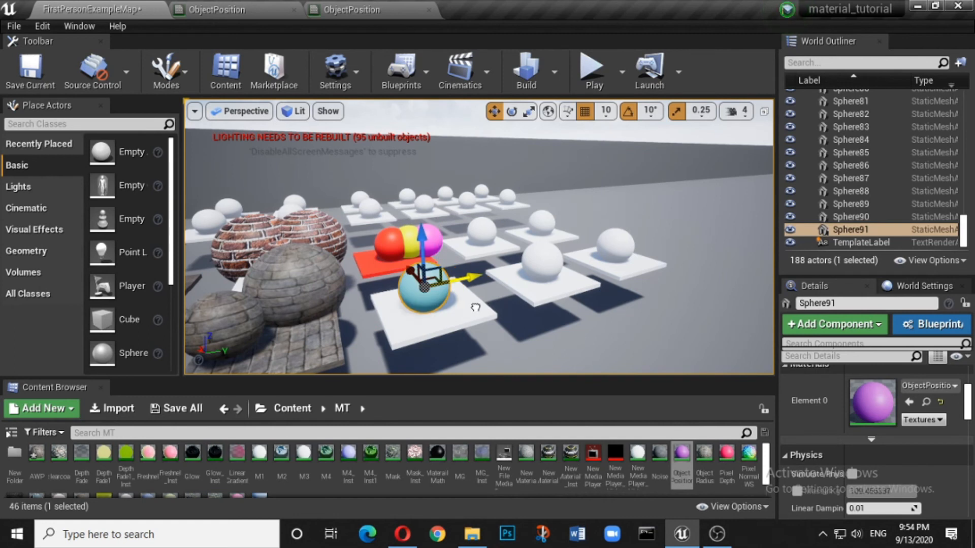
pyautogui.click(474, 306)
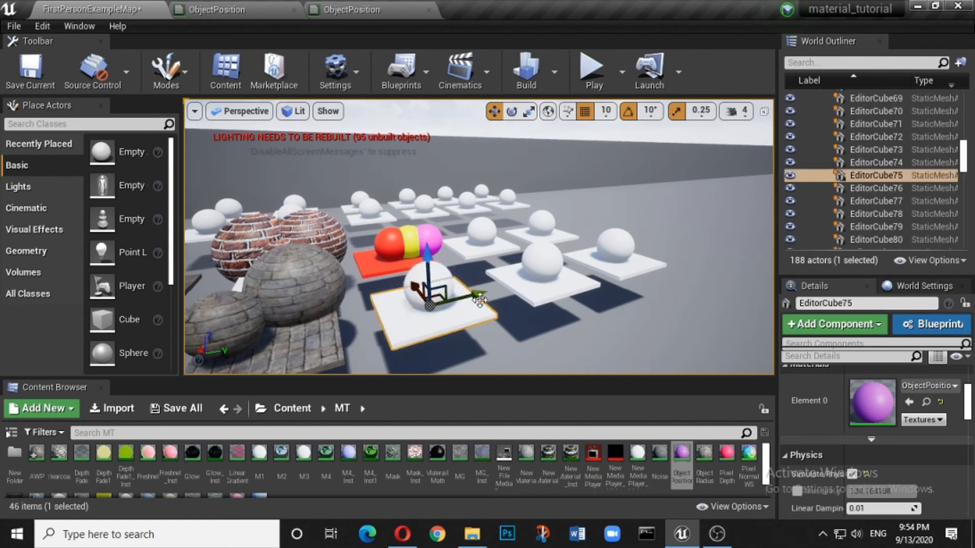
pyautogui.moveTo(479, 299)
pyautogui.mouseDown()
pyautogui.moveTo(581, 285)
pyautogui.moveTo(489, 306)
pyautogui.mouseUp()
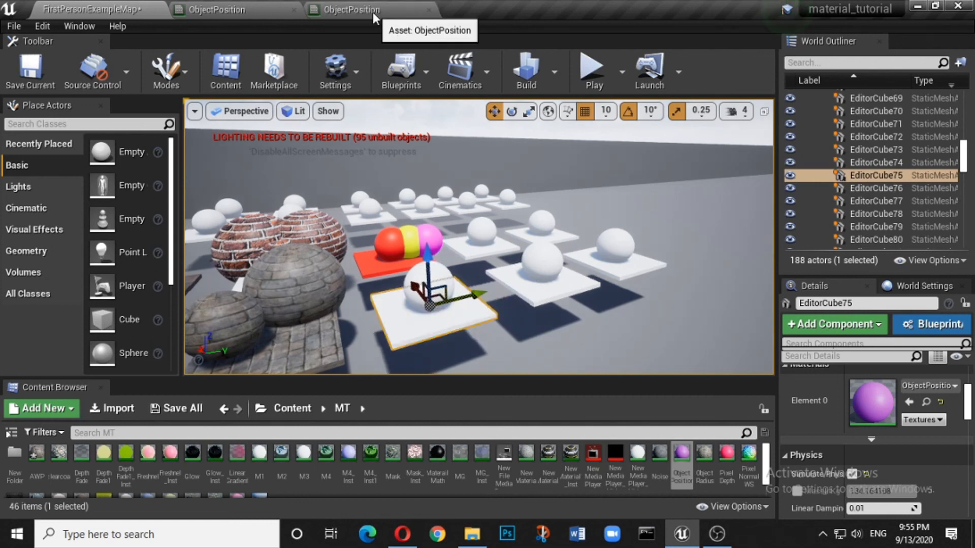
# Review the Texture Sample node in the ObjectPosition material graph and return to the level
pyautogui.click(372, 13)
pyautogui.click(577, 230)
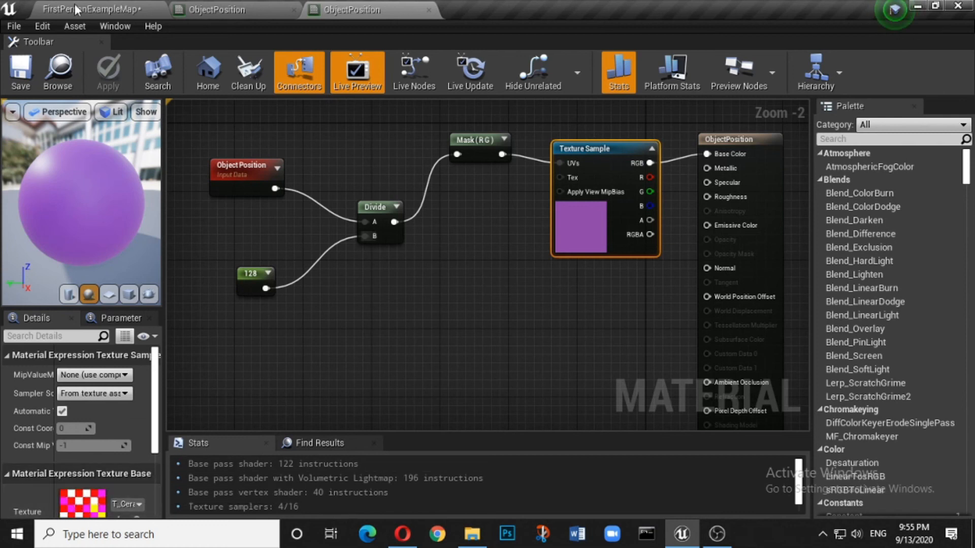
pyautogui.click(91, 9)
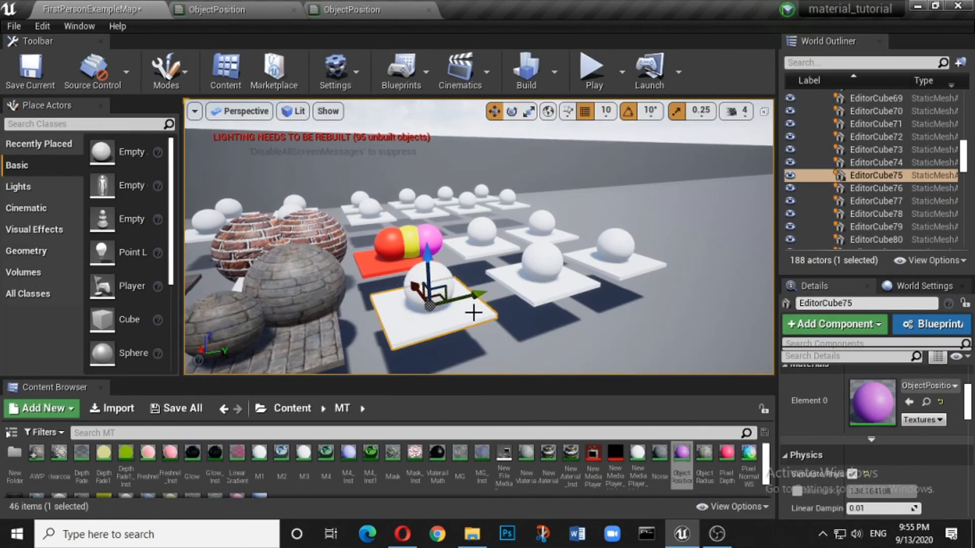
# Duplicate the platform under the copied sphere along the Y axis and raise the duplicate above the original
pyautogui.keyDown('alt'); pyautogui.moveTo(476, 295); pyautogui.dragTo(507, 287); pyautogui.keyUp('alt')
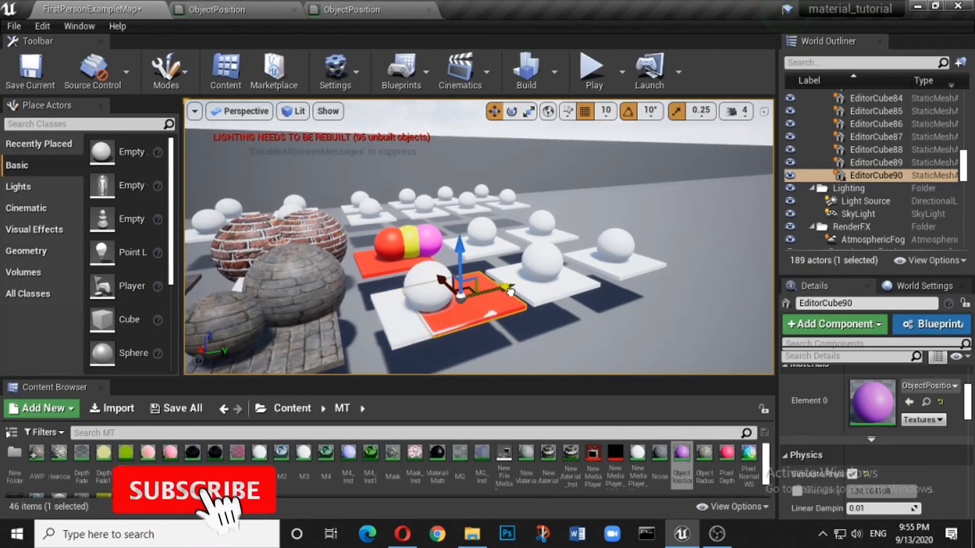
pyautogui.click(586, 326)
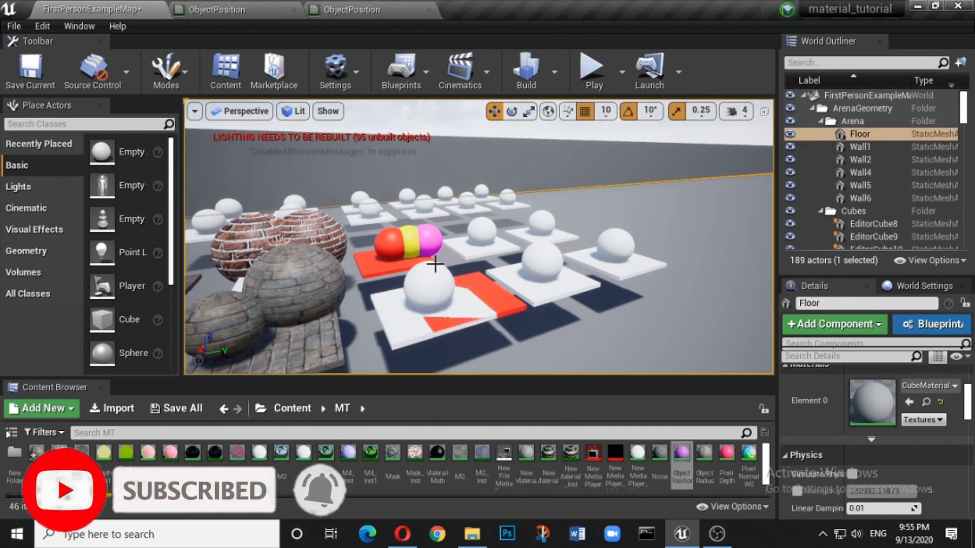
pyautogui.click(490, 282)
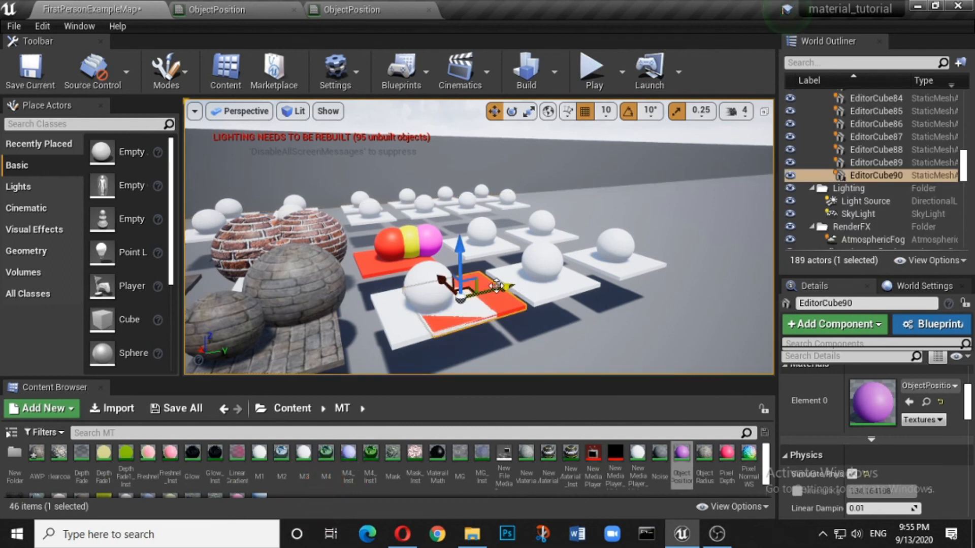
pyautogui.moveTo(459, 261); pyautogui.dragTo(467, 216)
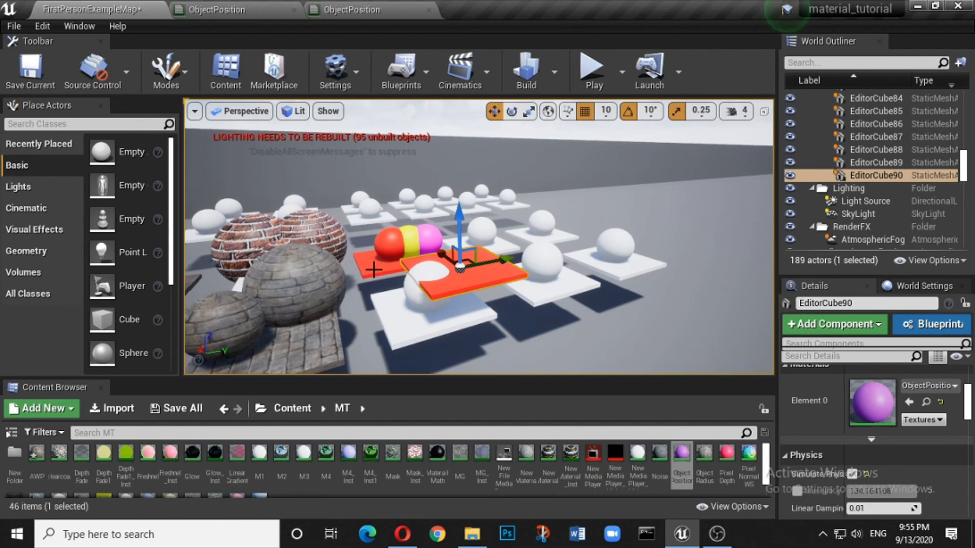
pyautogui.moveTo(466, 223); pyautogui.dragTo(445, 217, button='right')
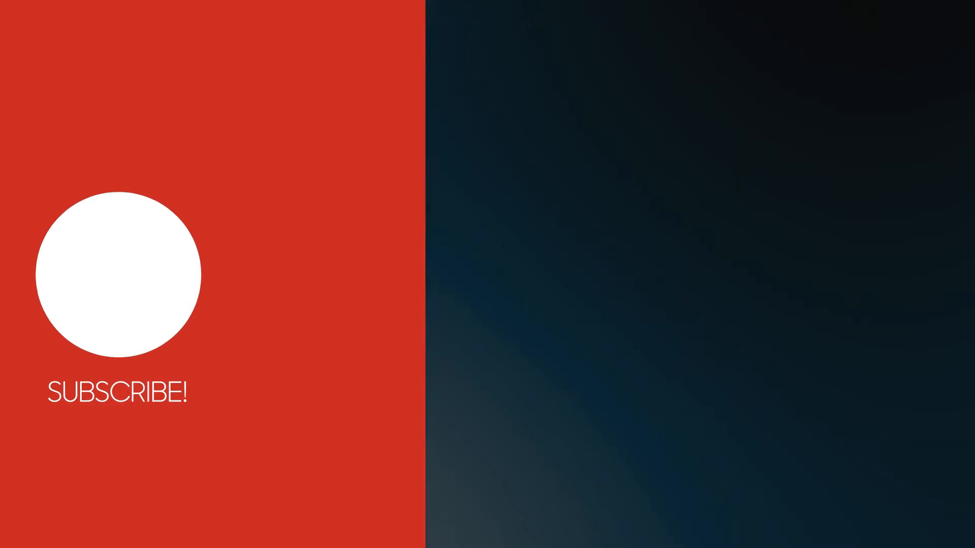